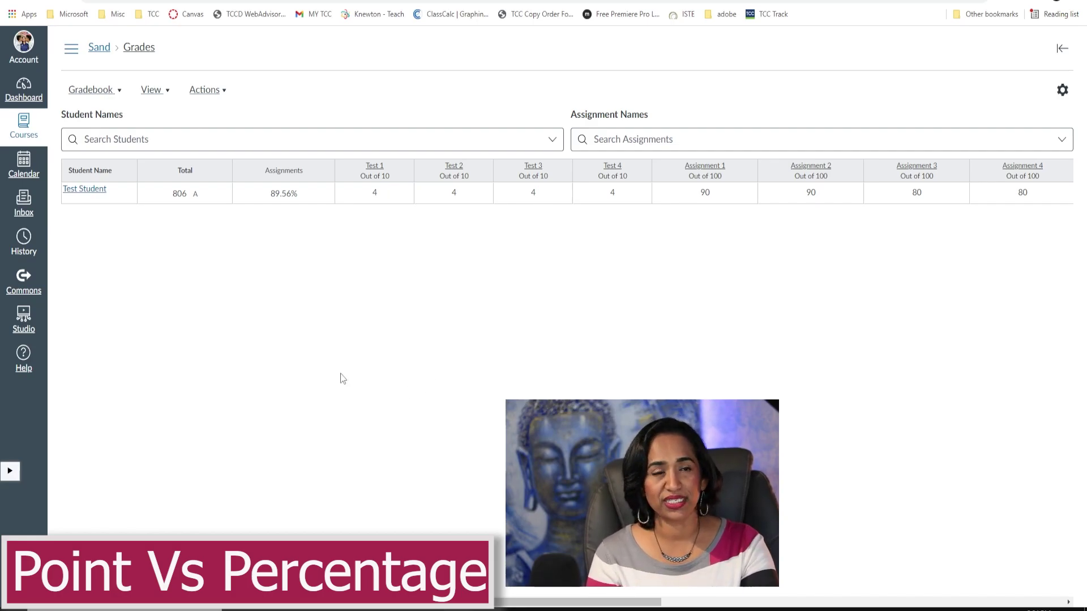
- Open the Sand course's Assignments page and look over the items in the Assignments group
{"action": "left_click", "coordinate": [99, 48]}
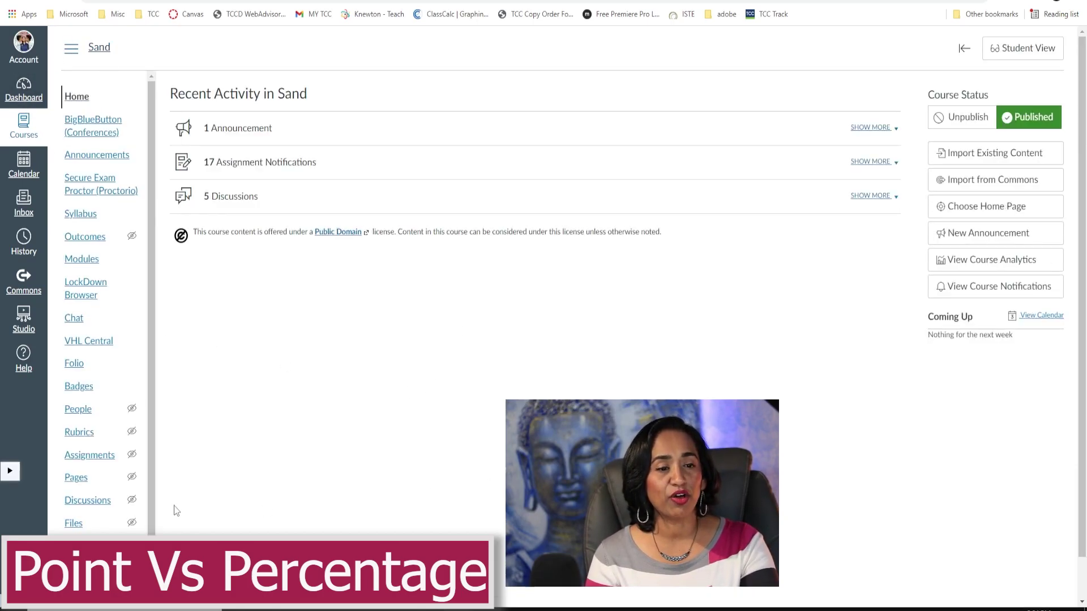
{"action": "left_click", "coordinate": [105, 460]}
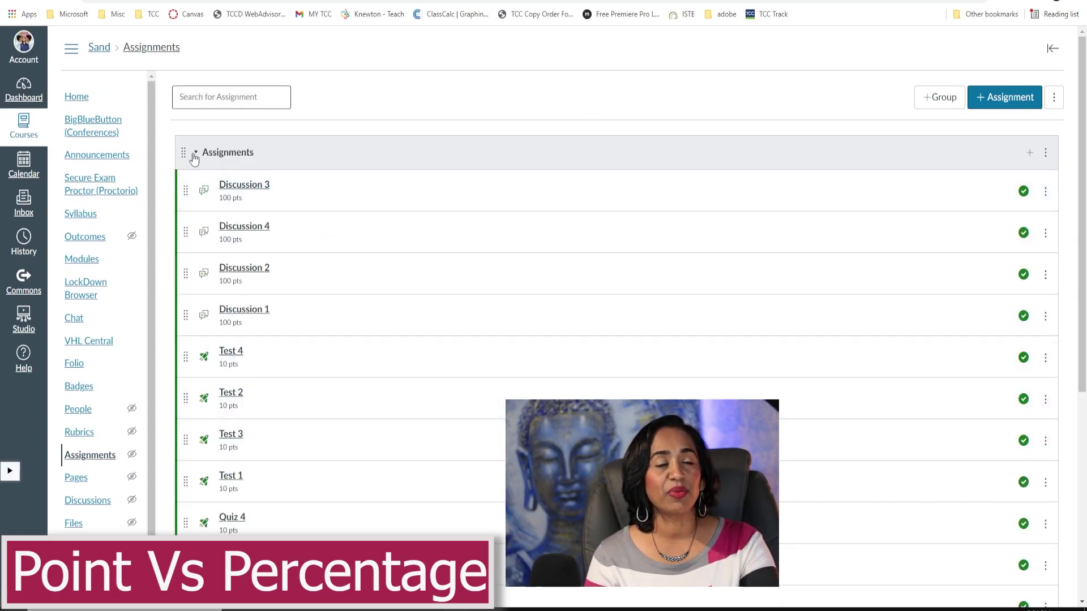
{"action": "left_click", "coordinate": [195, 154]}
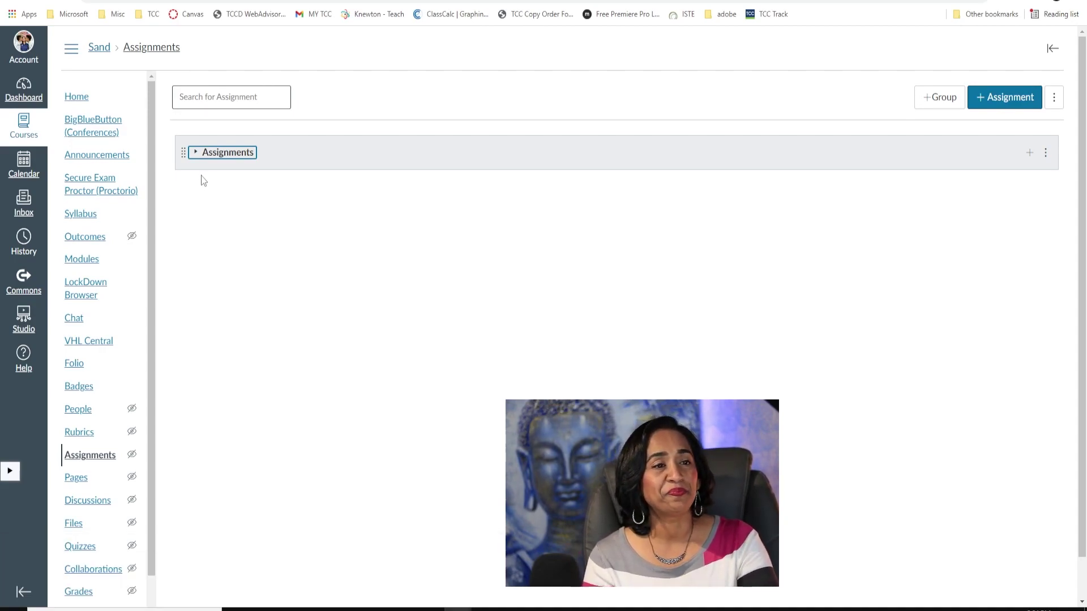
{"action": "left_click", "coordinate": [195, 157]}
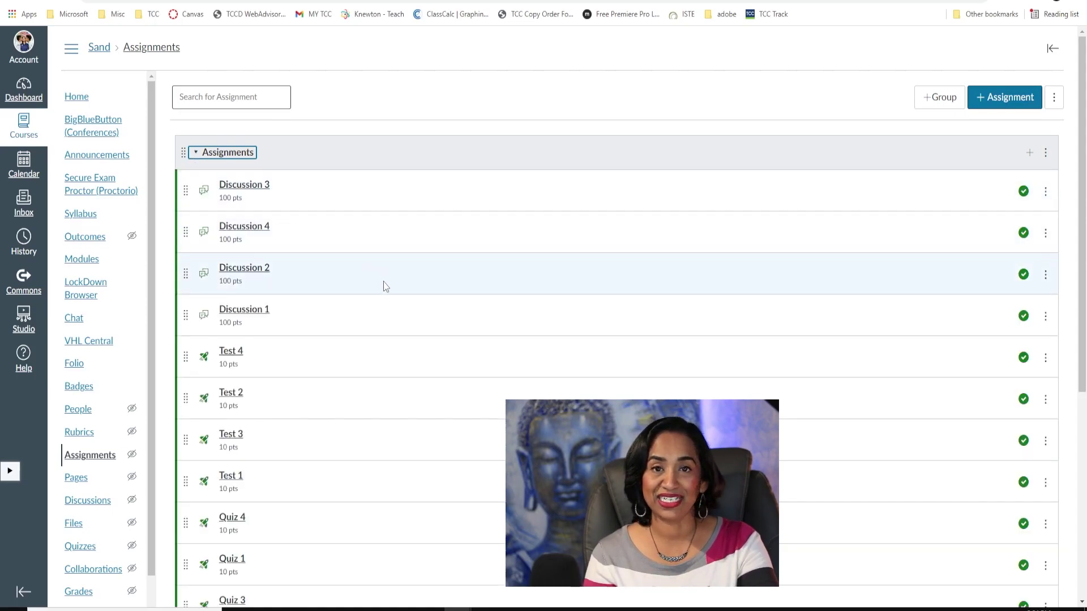
{"action": "scroll", "coordinate": [395, 400], "scroll_direction": "down", "scroll_amount": 5}
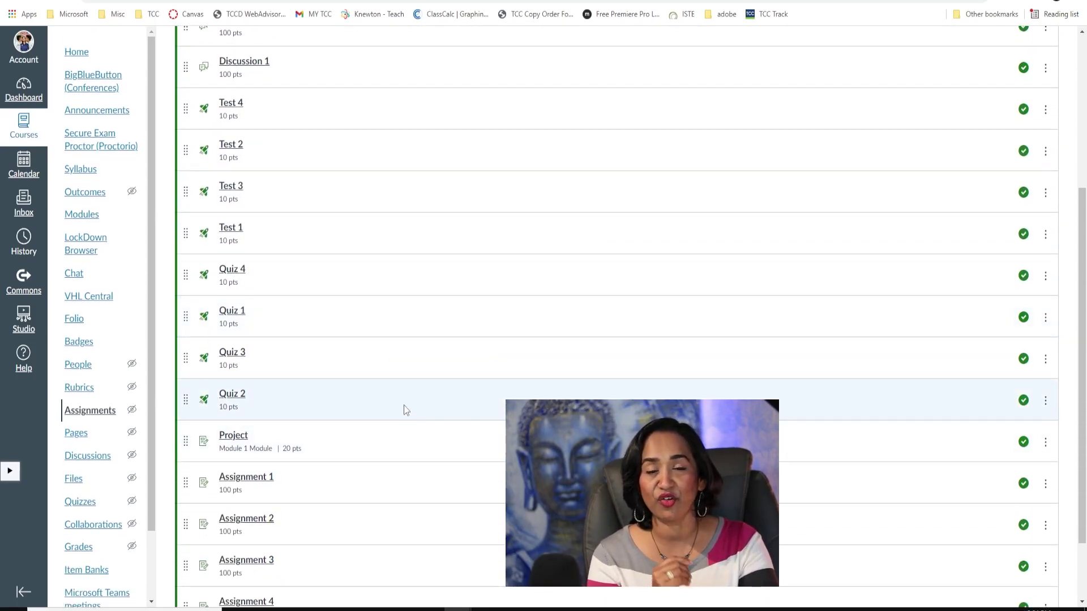
- Open the course's Grades page and review the test student's scores across the test and assignment columns
{"action": "left_click", "coordinate": [79, 549]}
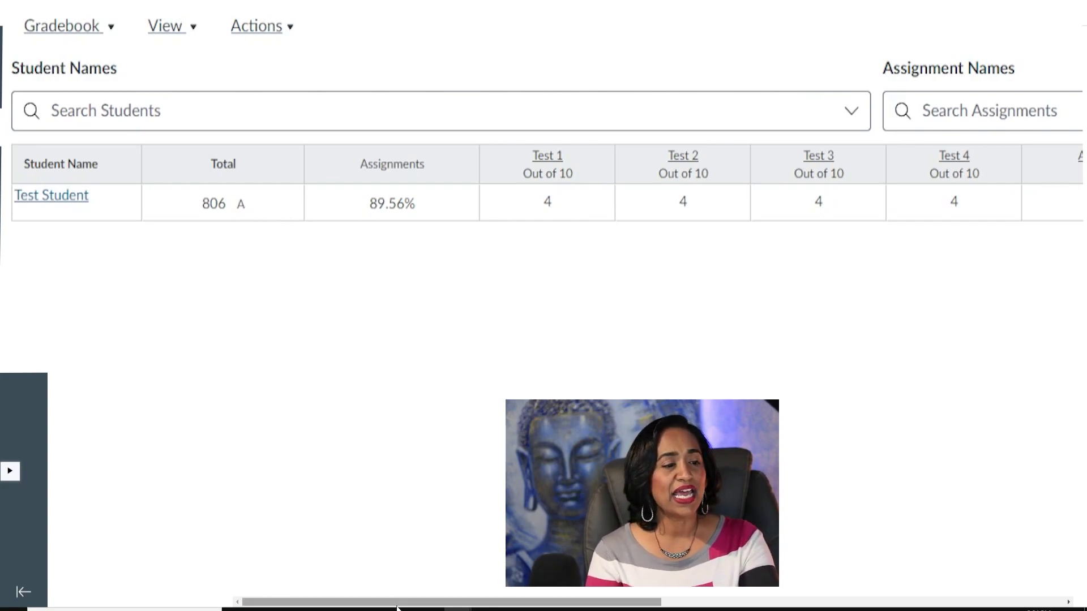
{"action": "left_click_drag", "start_coordinate": [398, 607], "coordinate": [526, 607]}
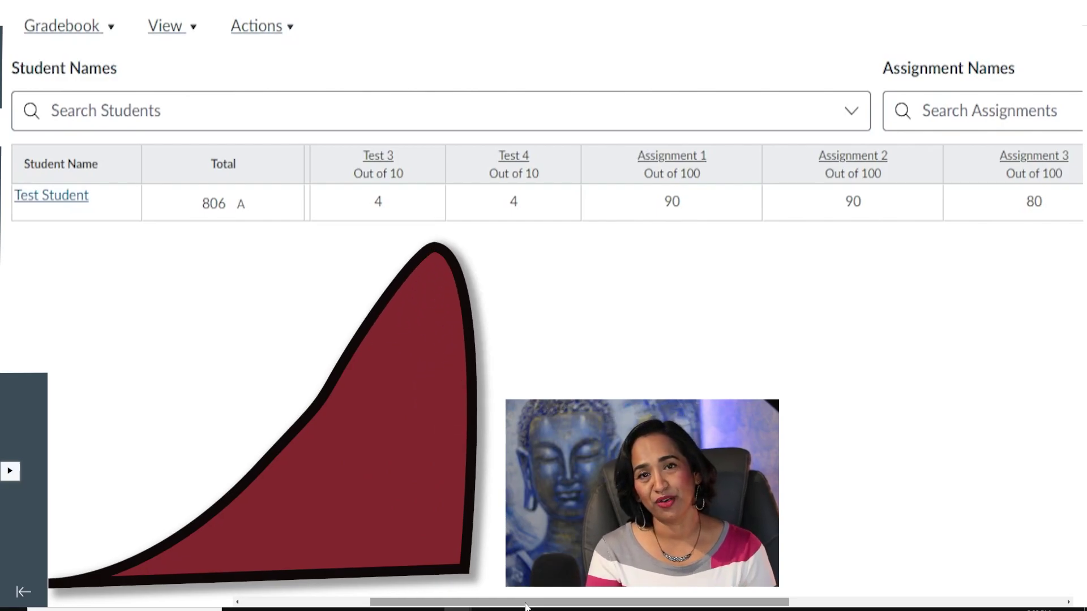
{"action": "left_click_drag", "start_coordinate": [525, 606], "coordinate": [558, 603]}
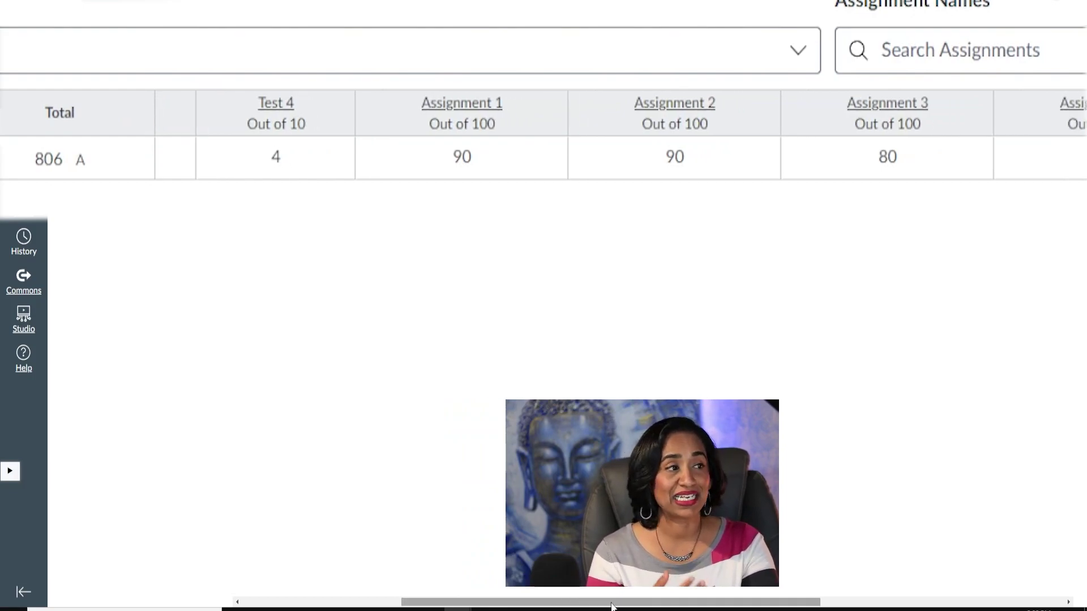
{"action": "left_click_drag", "start_coordinate": [613, 607], "coordinate": [496, 601]}
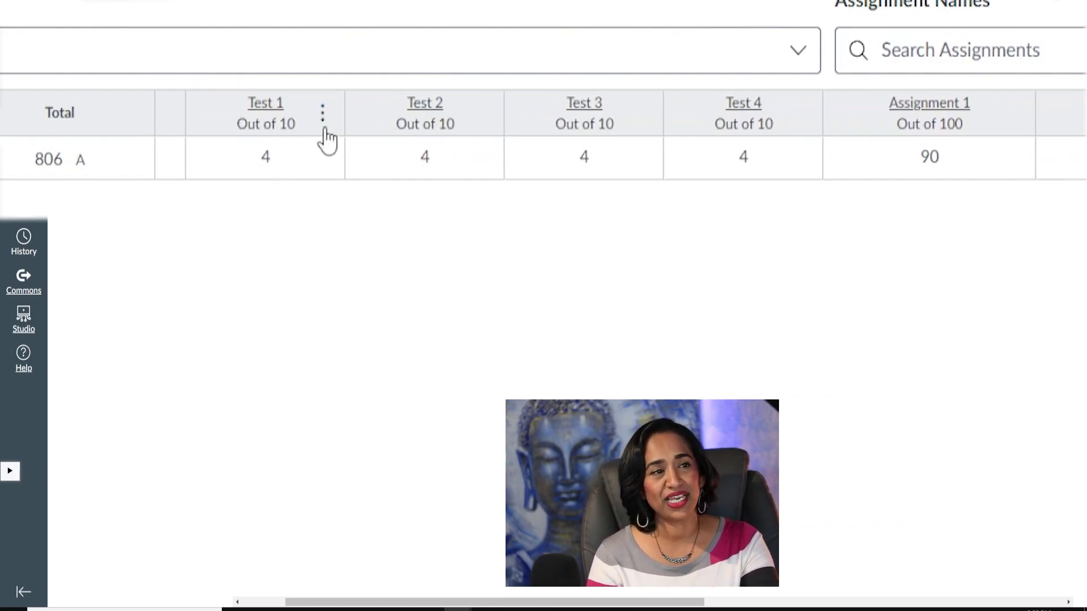
- Set grade entry for the Test 1 and Test 2 columns to Percentage
{"action": "left_click", "coordinate": [324, 118]}
{"action": "mouse_move", "coordinate": [333, 358]}
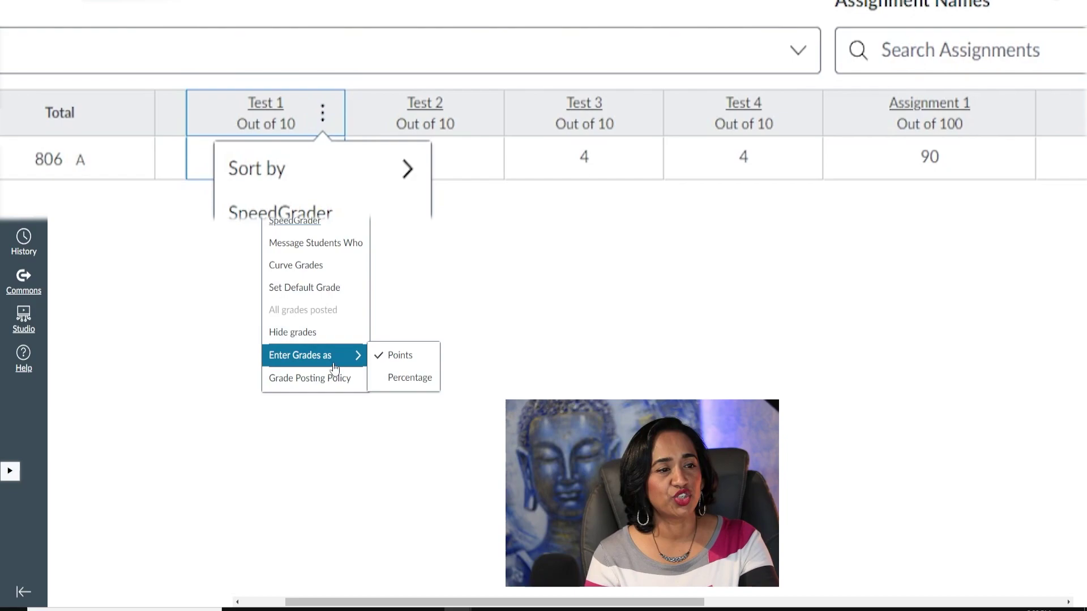
{"action": "left_click", "coordinate": [417, 376]}
{"action": "left_click", "coordinate": [479, 113]}
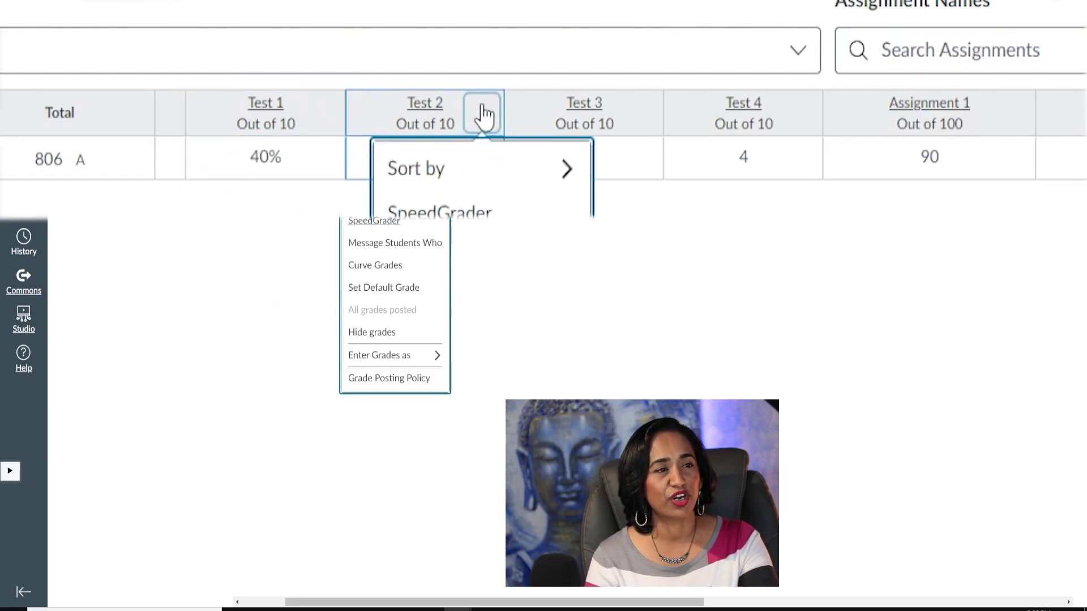
{"action": "mouse_move", "coordinate": [423, 355]}
{"action": "left_click", "coordinate": [486, 379]}
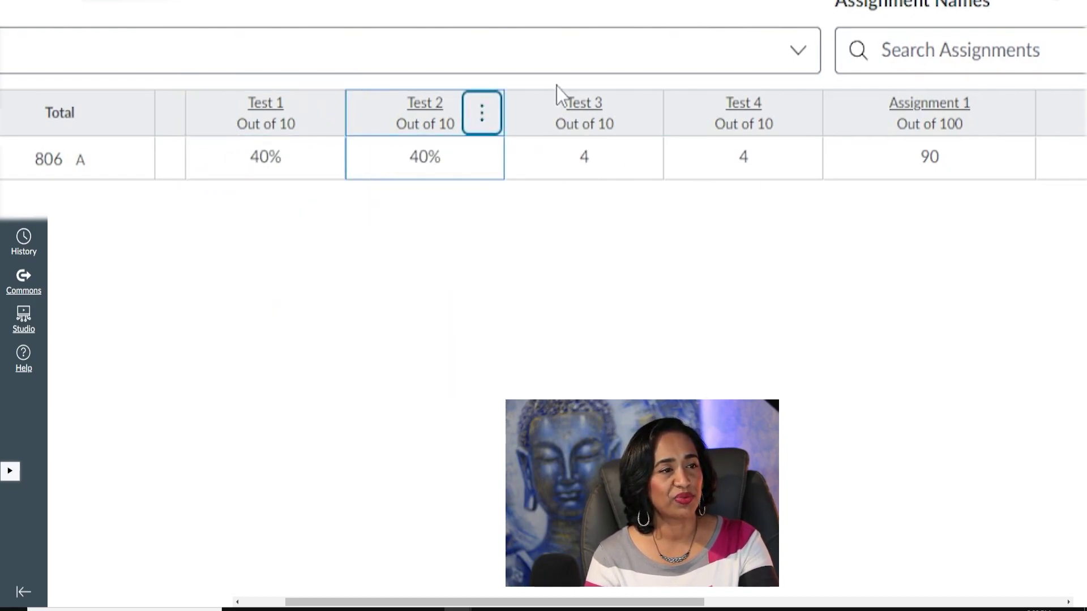
- Set grade entry for the Test 3 and Test 4 columns to Percentage
{"action": "left_click", "coordinate": [642, 113]}
{"action": "mouse_move", "coordinate": [512, 355]}
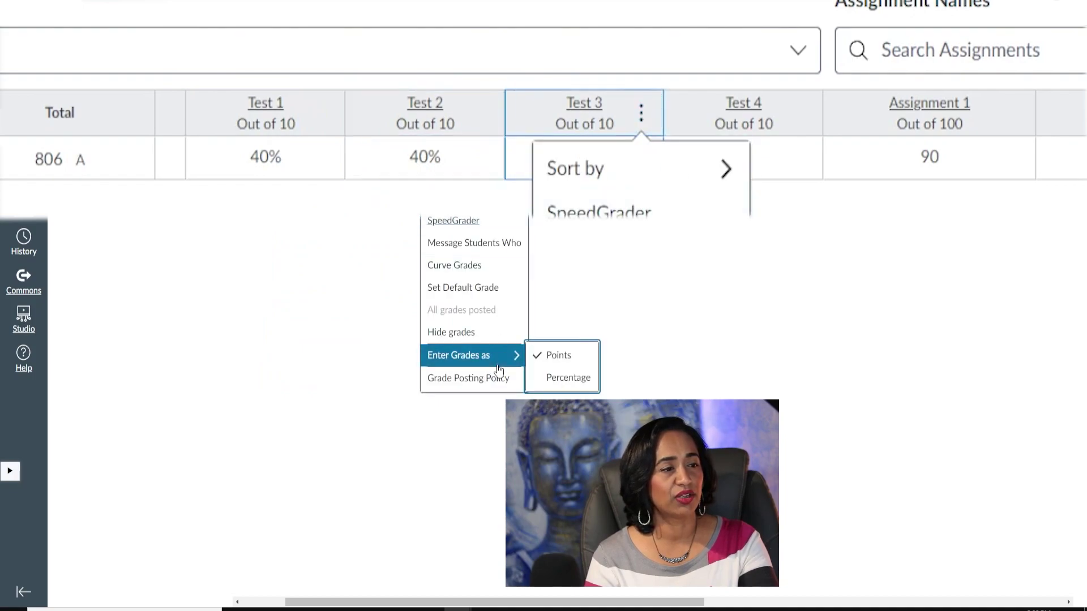
{"action": "left_click", "coordinate": [562, 379]}
{"action": "mouse_move", "coordinate": [748, 135]}
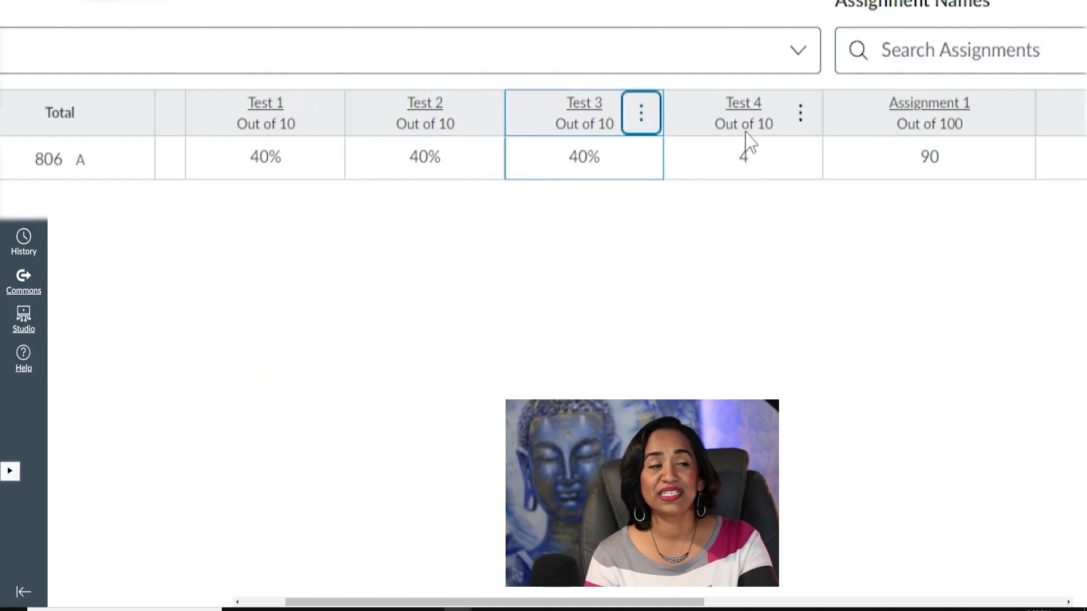
{"action": "left_click", "coordinate": [799, 113]}
{"action": "mouse_move", "coordinate": [526, 352]}
{"action": "left_click", "coordinate": [636, 379]}
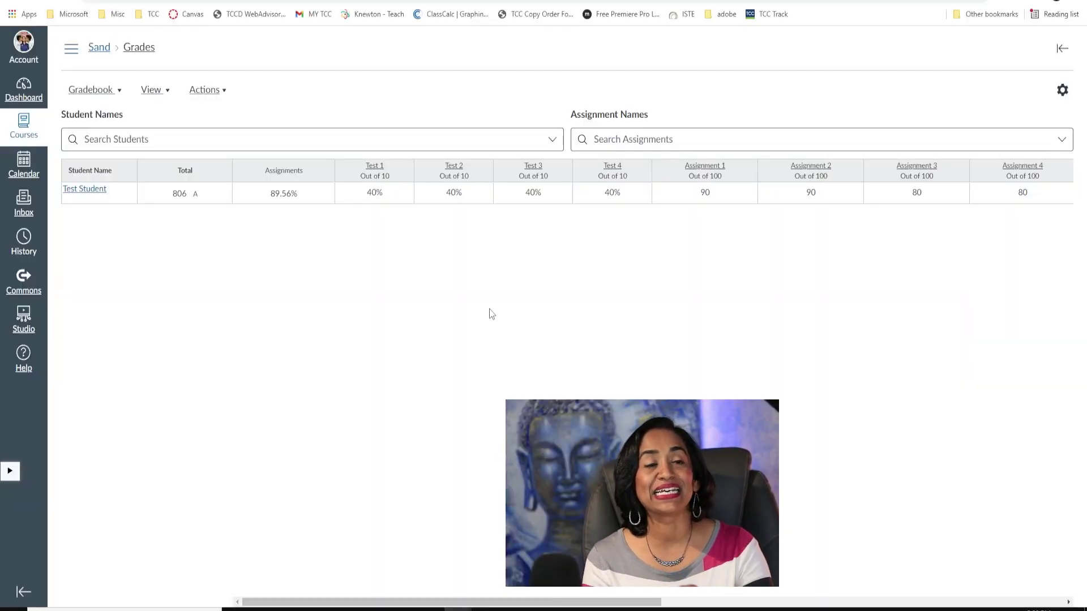
- Return to the course's Assignments page and add an assignment group named Test
{"action": "left_click", "coordinate": [99, 47]}
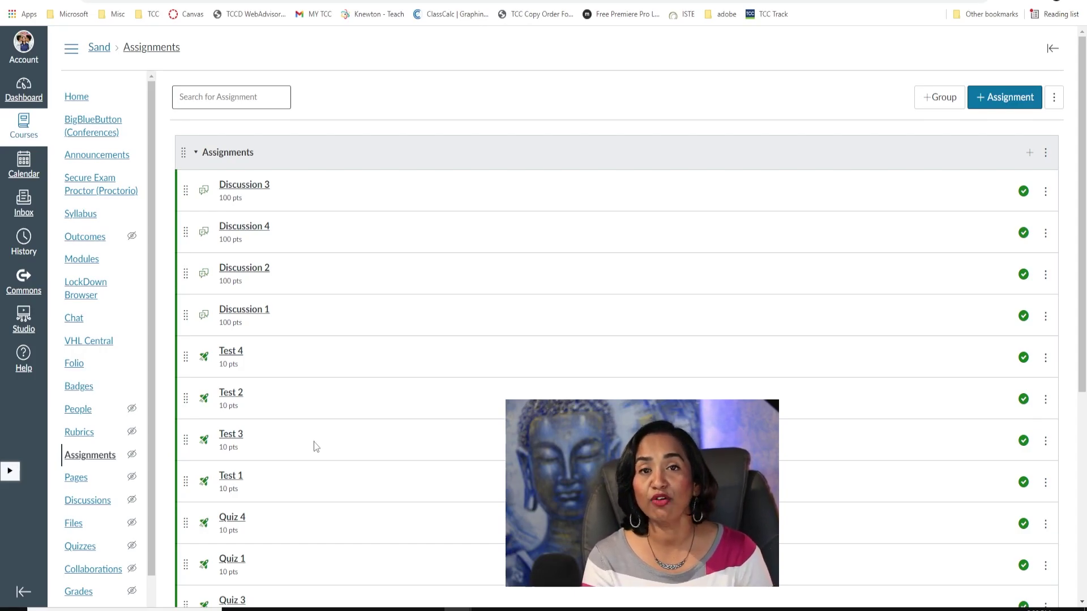
{"action": "left_click", "coordinate": [930, 107]}
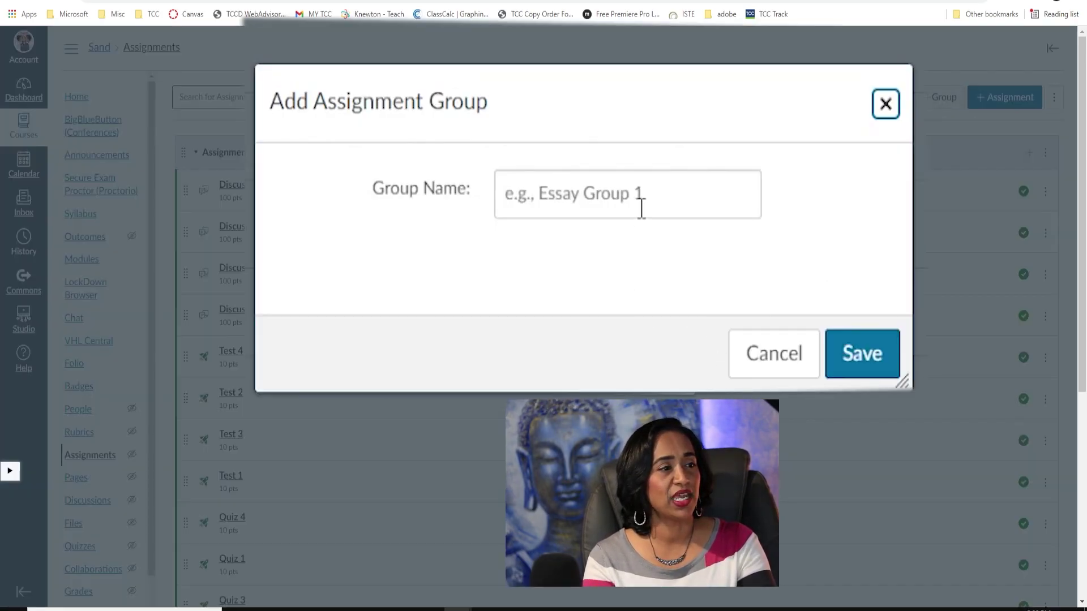
{"action": "left_click", "coordinate": [641, 208]}
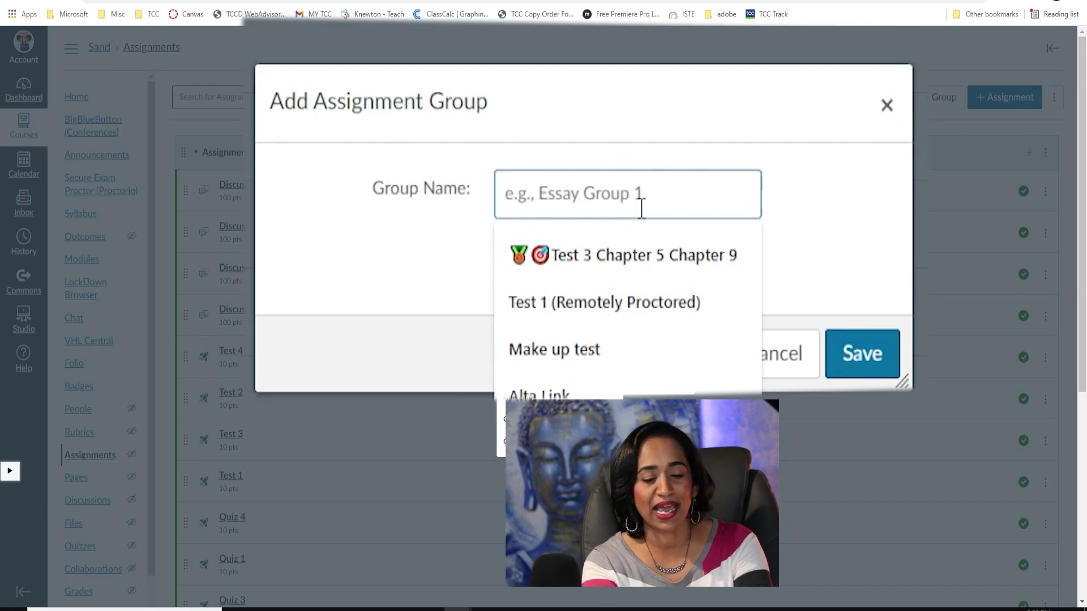
{"action": "type", "text": "Test"}
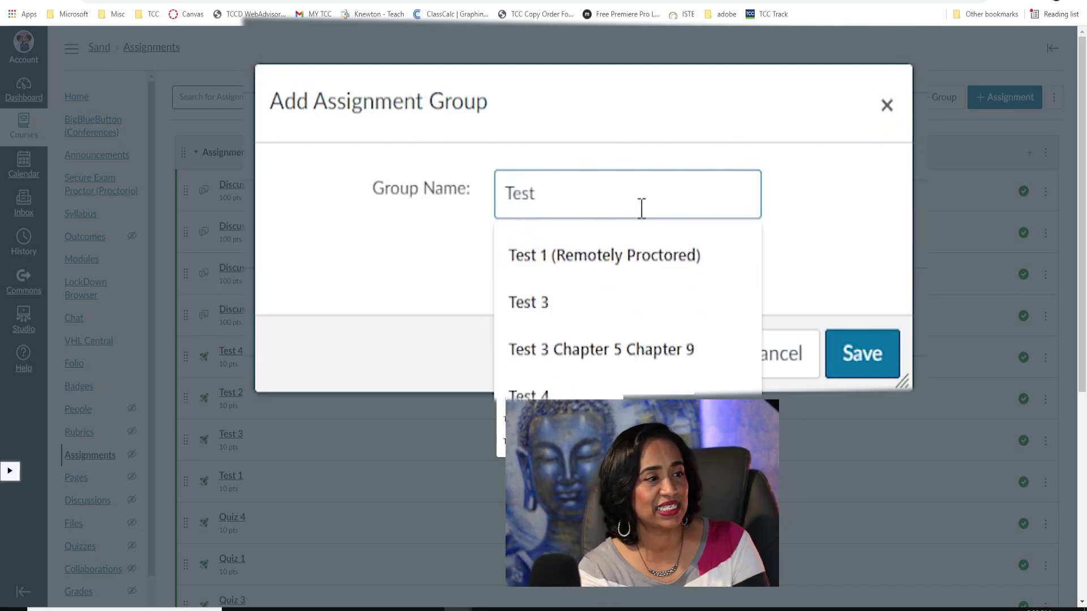
{"action": "left_click", "coordinate": [880, 367]}
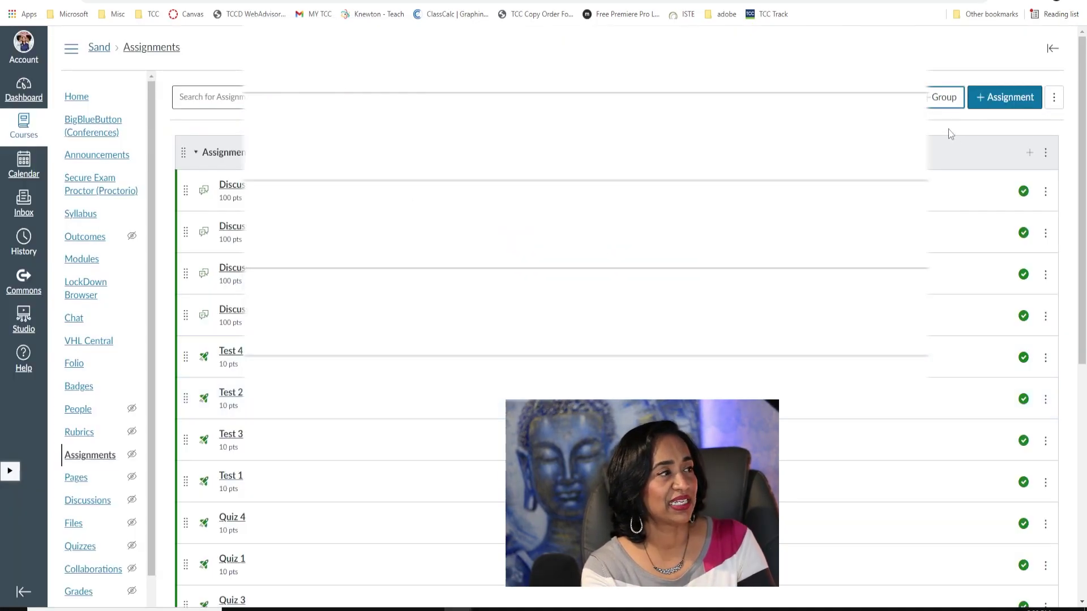
- Add an assignment group named Quizzes
{"action": "left_click", "coordinate": [940, 98]}
{"action": "left_click", "coordinate": [691, 189]}
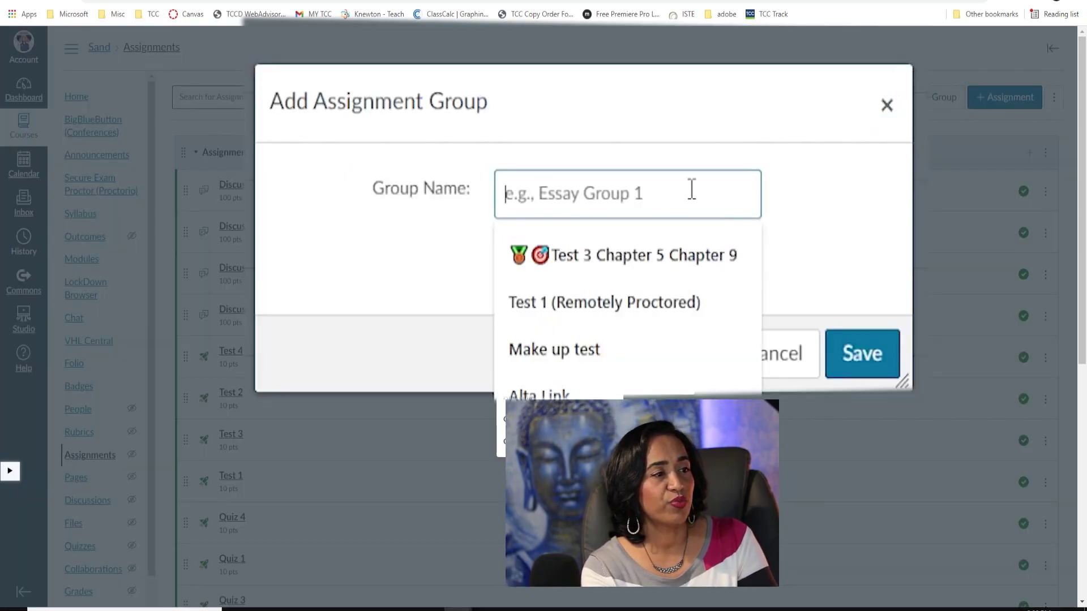
{"action": "type", "text": "Quiz"}
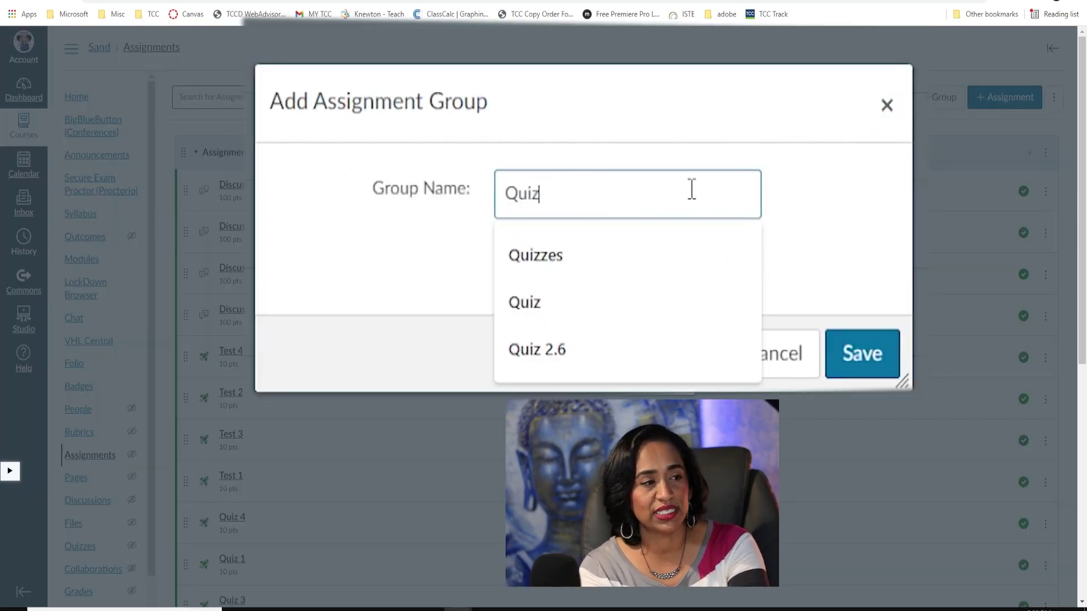
{"action": "left_click", "coordinate": [558, 265]}
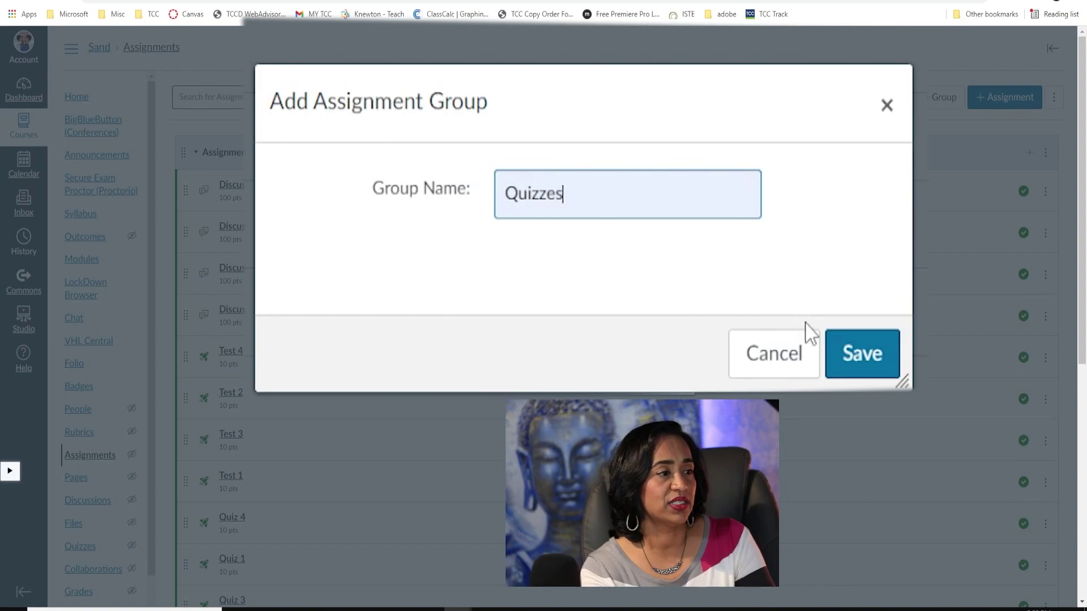
{"action": "left_click", "coordinate": [856, 361]}
- Add two more assignment groups, Projects and Discussion
{"action": "left_click", "coordinate": [938, 98]}
{"action": "left_click", "coordinate": [583, 196]}
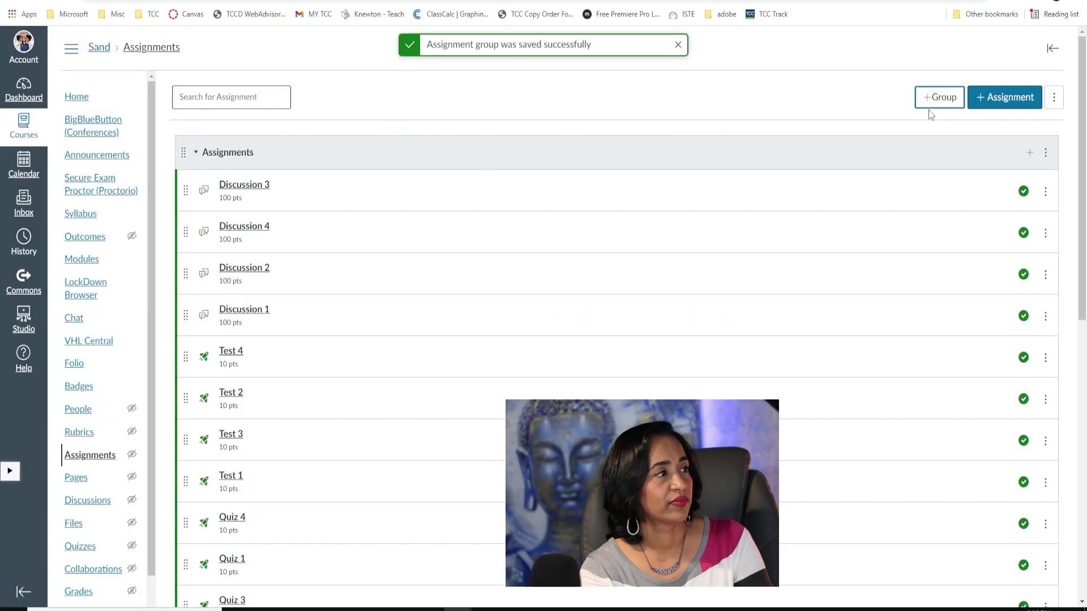
{"action": "left_click", "coordinate": [938, 97]}
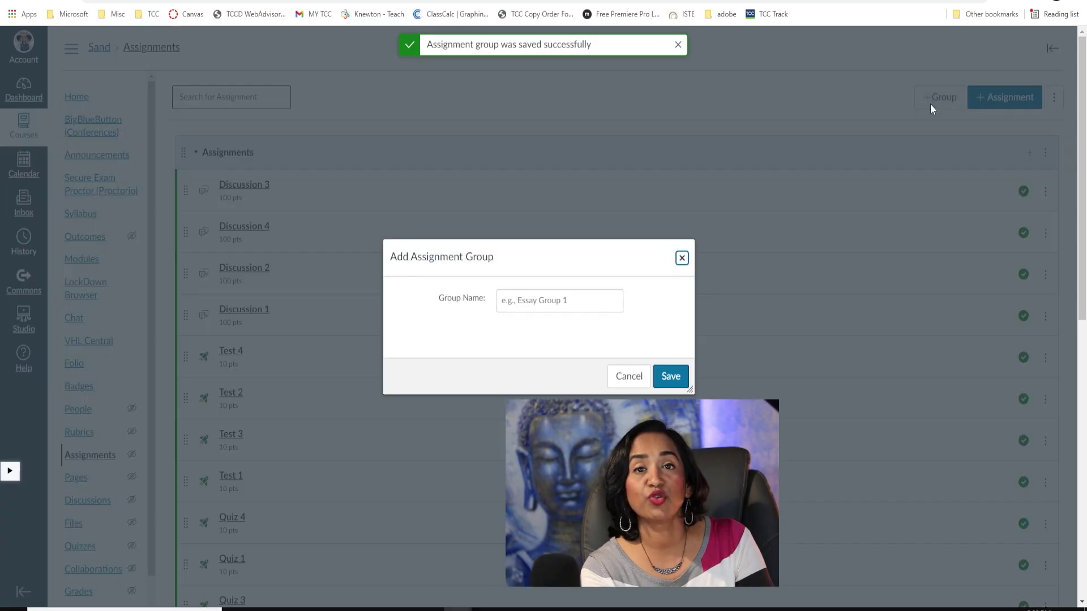
{"action": "left_click", "coordinate": [554, 300]}
{"action": "left_click", "coordinate": [686, 376]}
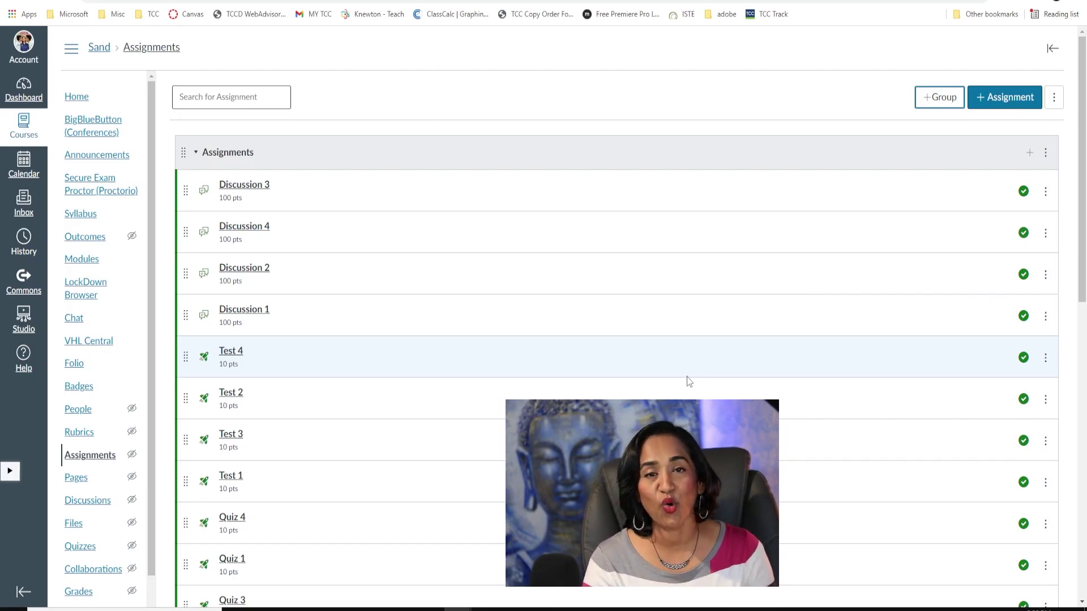
- Place the Test group above the Assignments group and move Test 1, Test 2, Test 3 and Test 4 into it
{"action": "left_click_drag", "start_coordinate": [1082, 206], "coordinate": [1083, 412]}
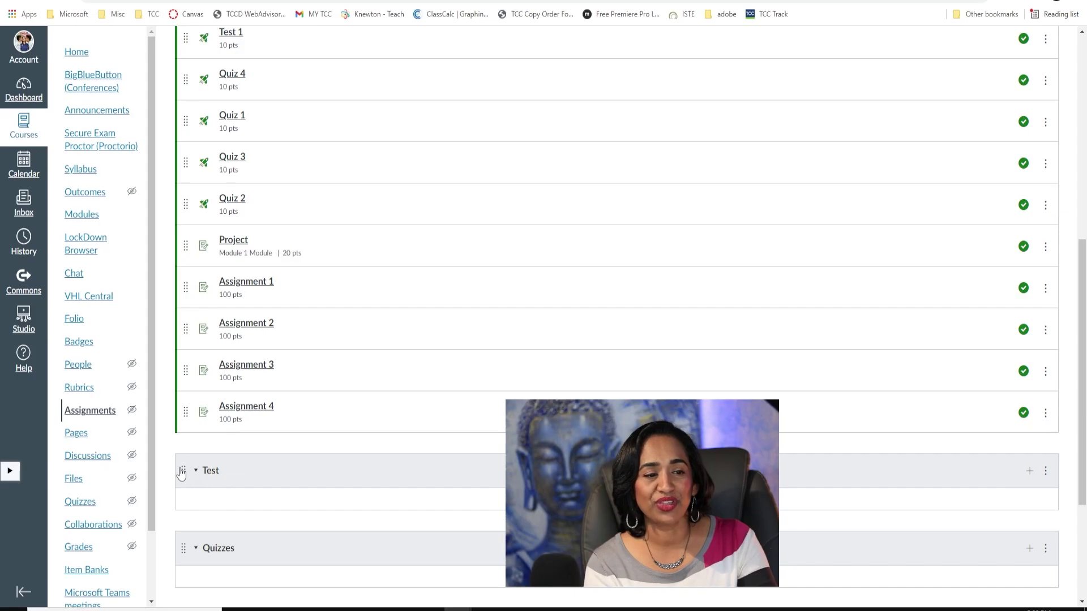
{"action": "left_click_drag", "start_coordinate": [182, 477], "coordinate": [183, 171]}
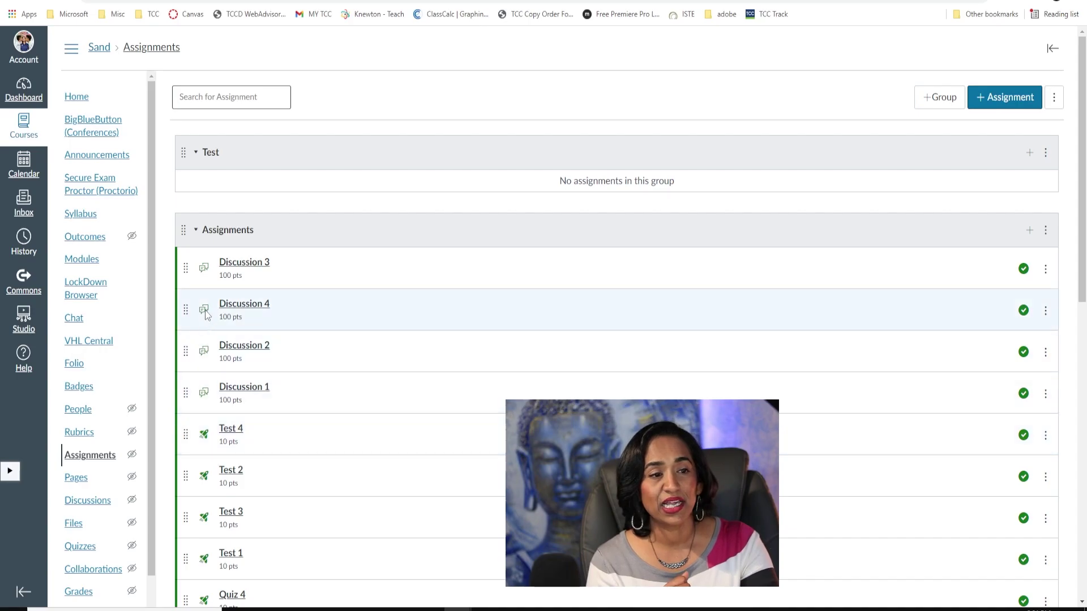
{"action": "left_click_drag", "start_coordinate": [188, 435], "coordinate": [204, 152]}
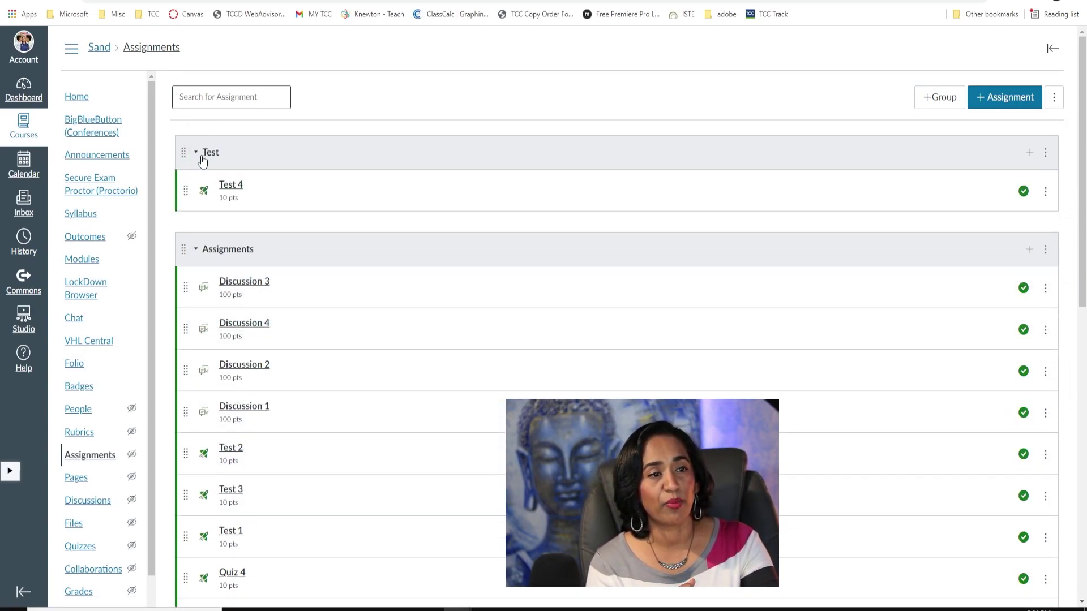
{"action": "left_click_drag", "start_coordinate": [189, 454], "coordinate": [196, 189]}
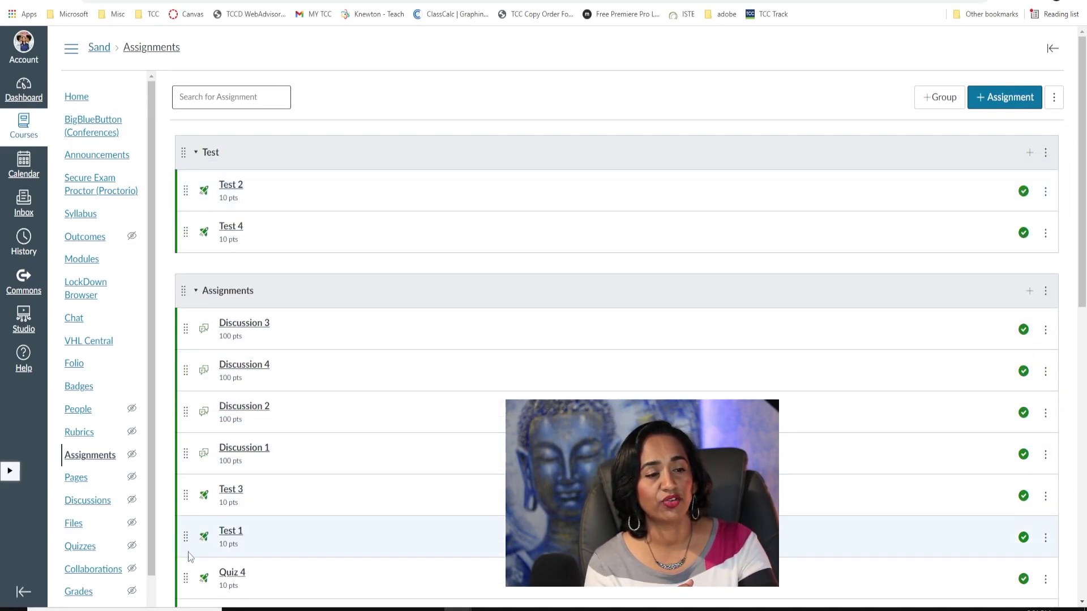
{"action": "left_click_drag", "start_coordinate": [185, 501], "coordinate": [232, 196]}
{"action": "left_click_drag", "start_coordinate": [186, 536], "coordinate": [198, 263]}
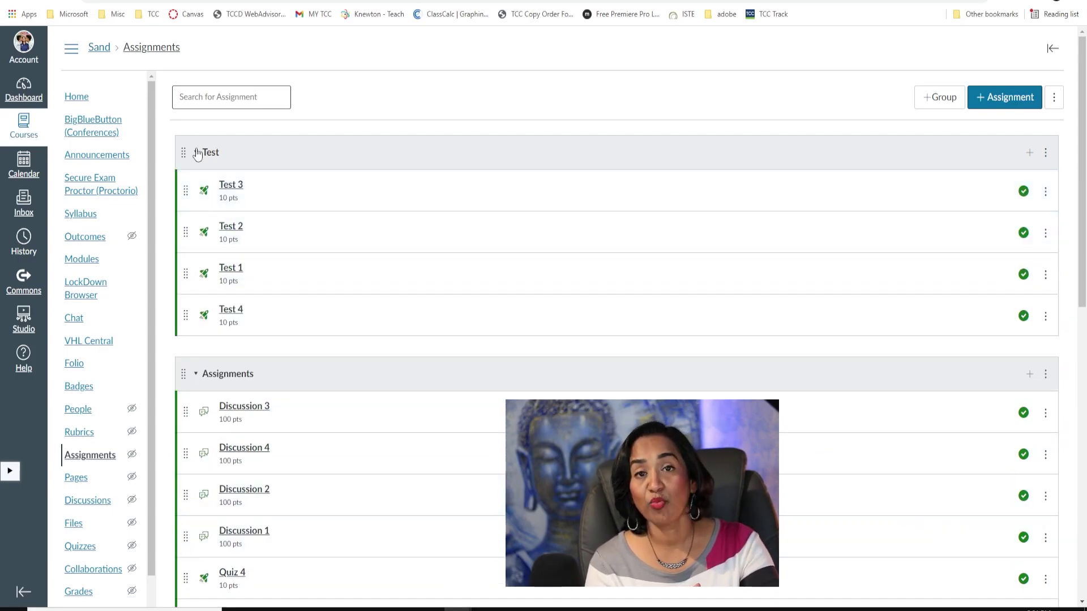
- Collapse the Test group and look over the items still listed under Assignments
{"action": "left_click", "coordinate": [197, 153]}
{"action": "scroll", "coordinate": [309, 305], "scroll_direction": "down", "scroll_amount": 4}
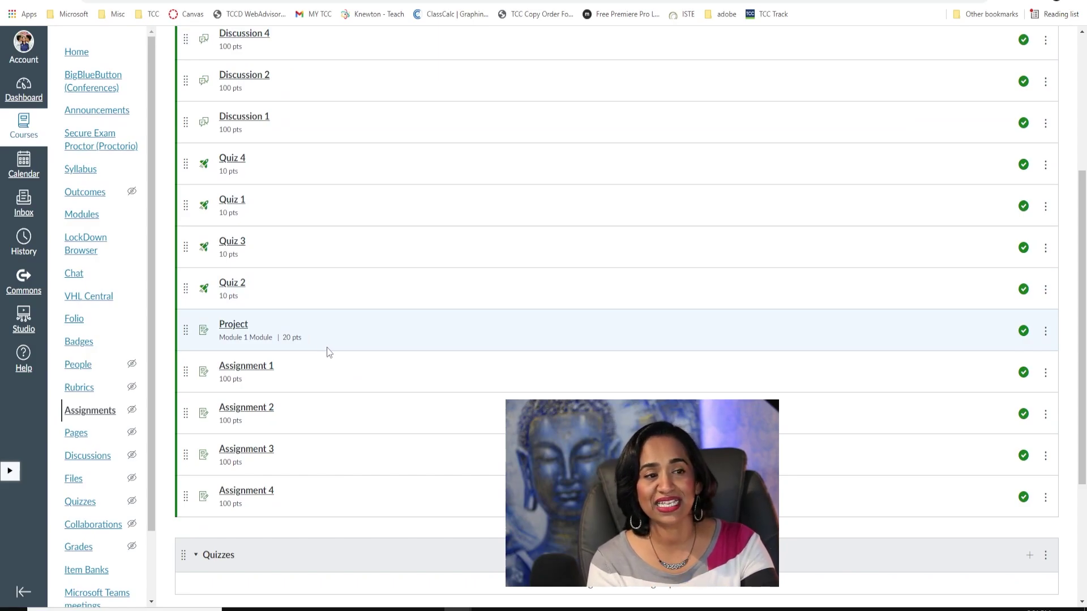
{"action": "scroll", "coordinate": [328, 355], "scroll_direction": "down", "scroll_amount": 1}
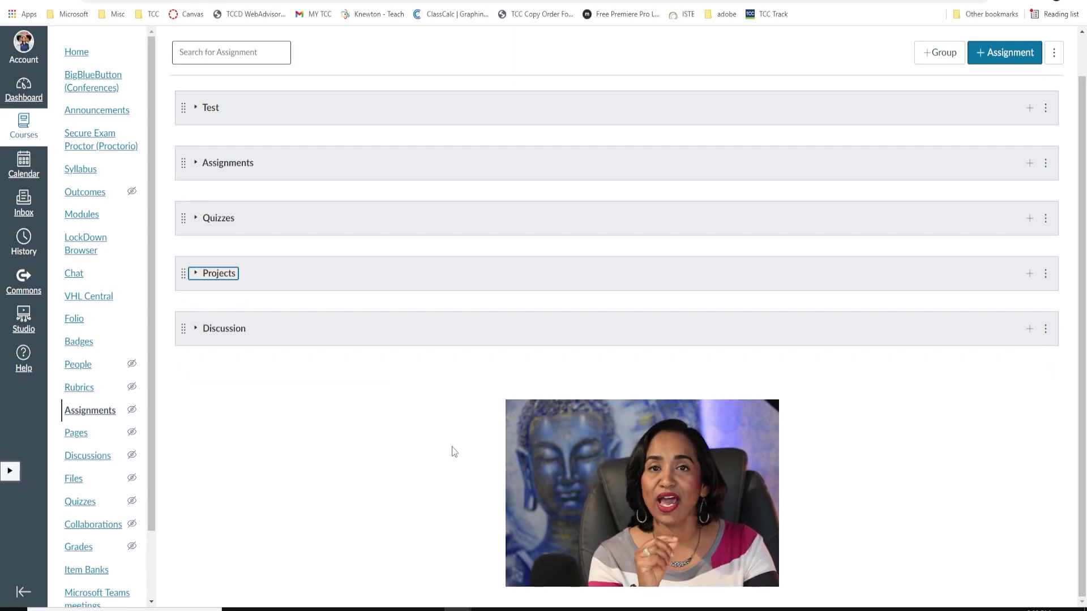
- Check the contents of the sorted Test group, collapse it again, and move on to the Assignments group
{"action": "left_click", "coordinate": [198, 108]}
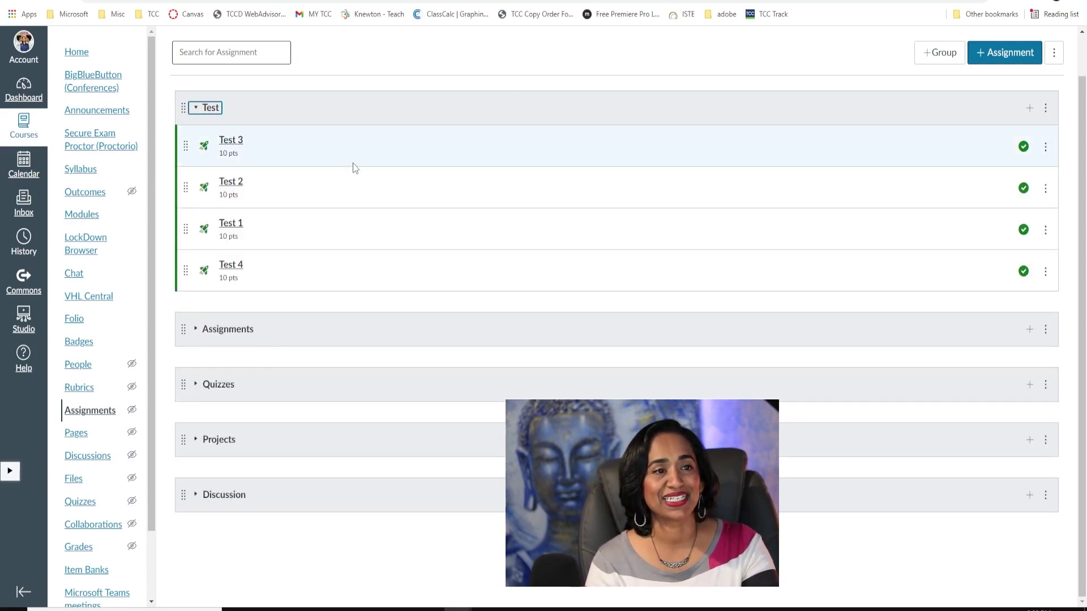
{"action": "left_click", "coordinate": [195, 108]}
{"action": "left_click", "coordinate": [196, 163]}
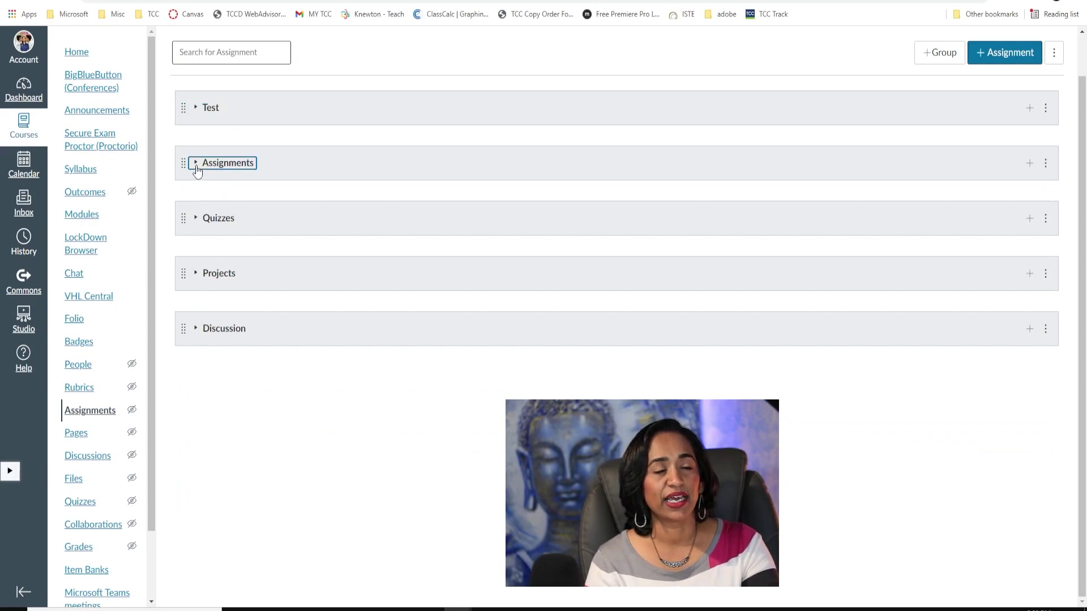
- Look over the contents of the Assignments, Quizzes, Projects and Discussion groups one after another
{"action": "left_click", "coordinate": [196, 165]}
{"action": "left_click", "coordinate": [195, 221]}
{"action": "left_click", "coordinate": [195, 220]}
{"action": "left_click", "coordinate": [197, 275]}
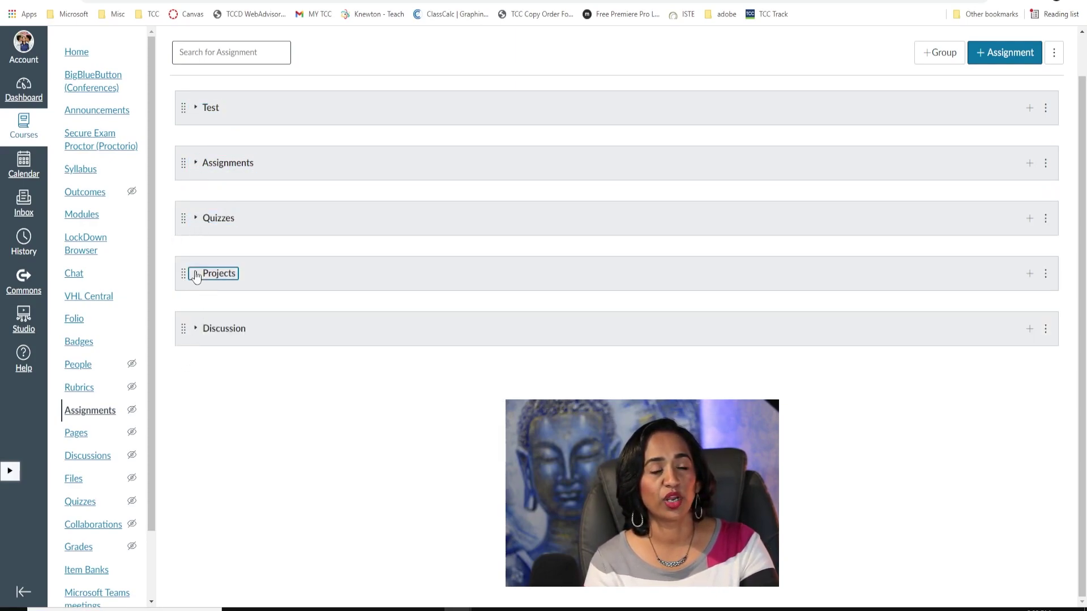
{"action": "left_click", "coordinate": [196, 275]}
{"action": "left_click", "coordinate": [196, 329]}
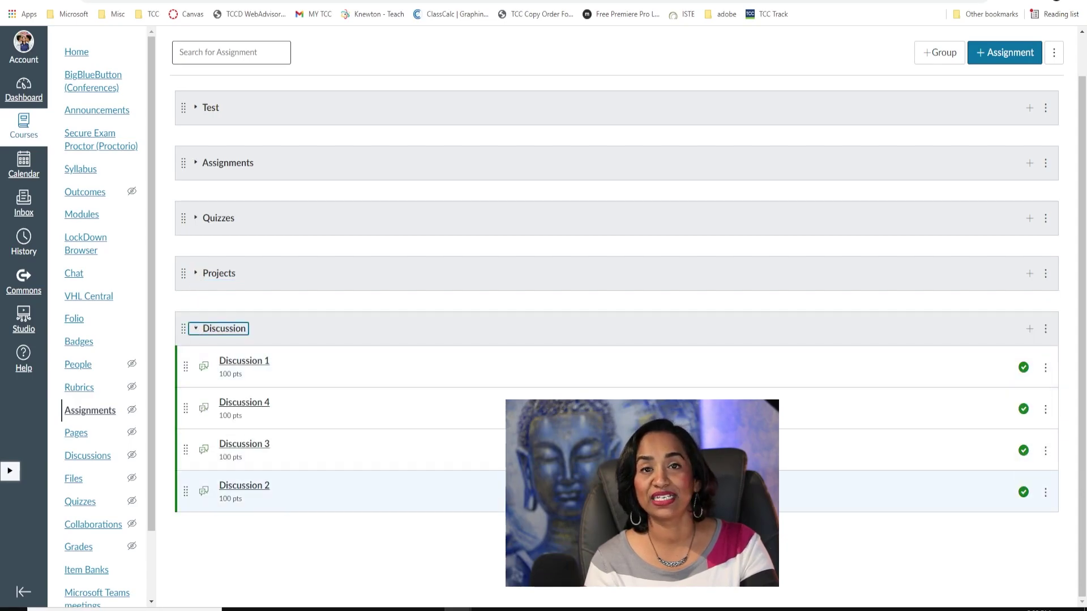
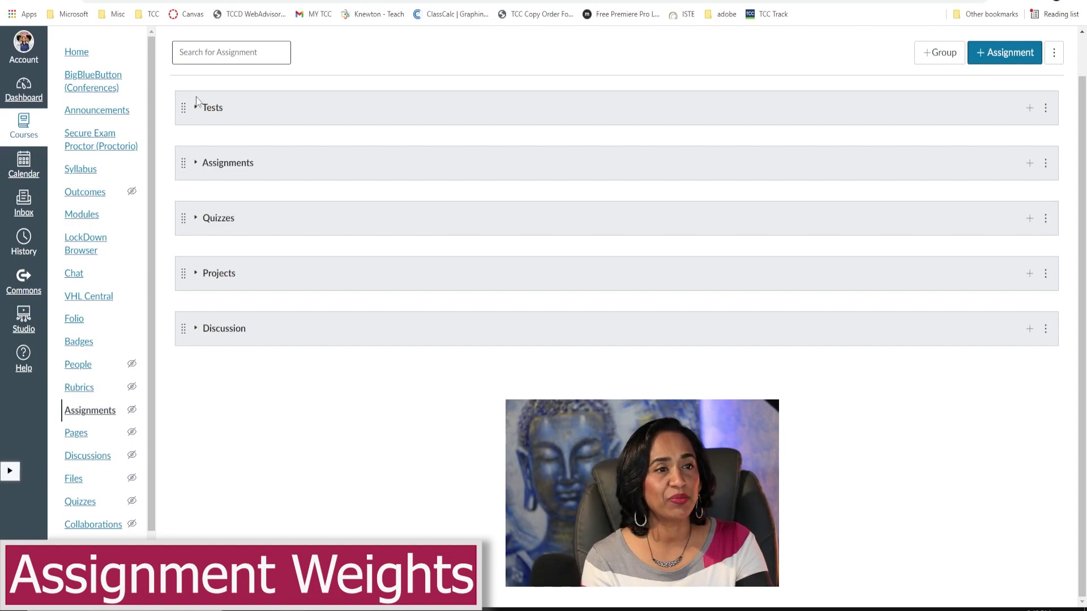
- Reorder the assignment groups so Quizzes comes before Assignments and Discussion comes before Projects
{"action": "left_click_drag", "start_coordinate": [181, 221], "coordinate": [185, 163]}
{"action": "left_click_drag", "start_coordinate": [184, 336], "coordinate": [184, 267]}
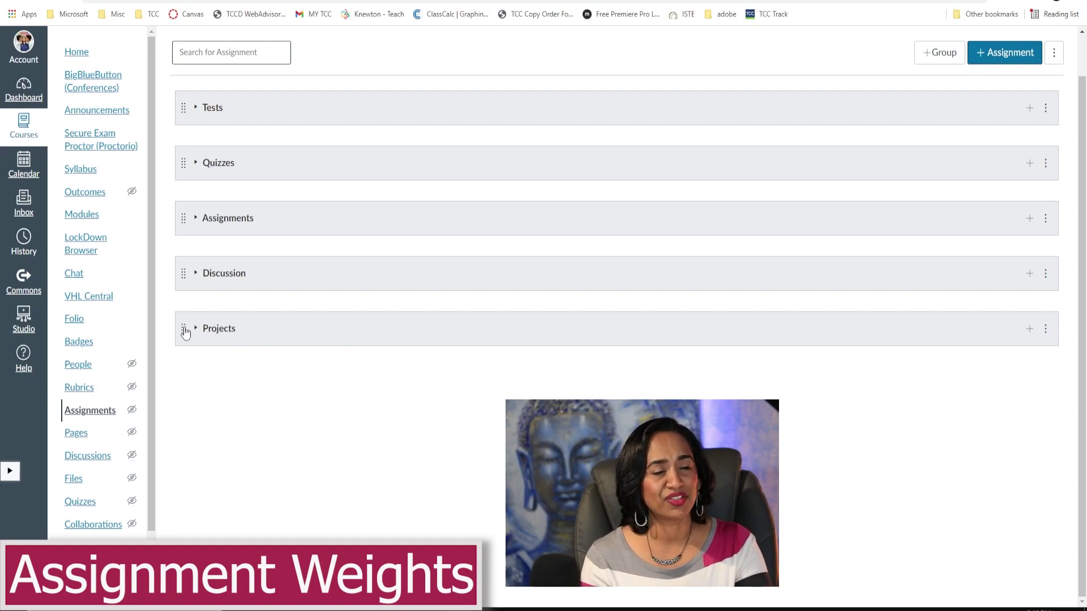
{"action": "left_click_drag", "start_coordinate": [185, 332], "coordinate": [187, 375]}
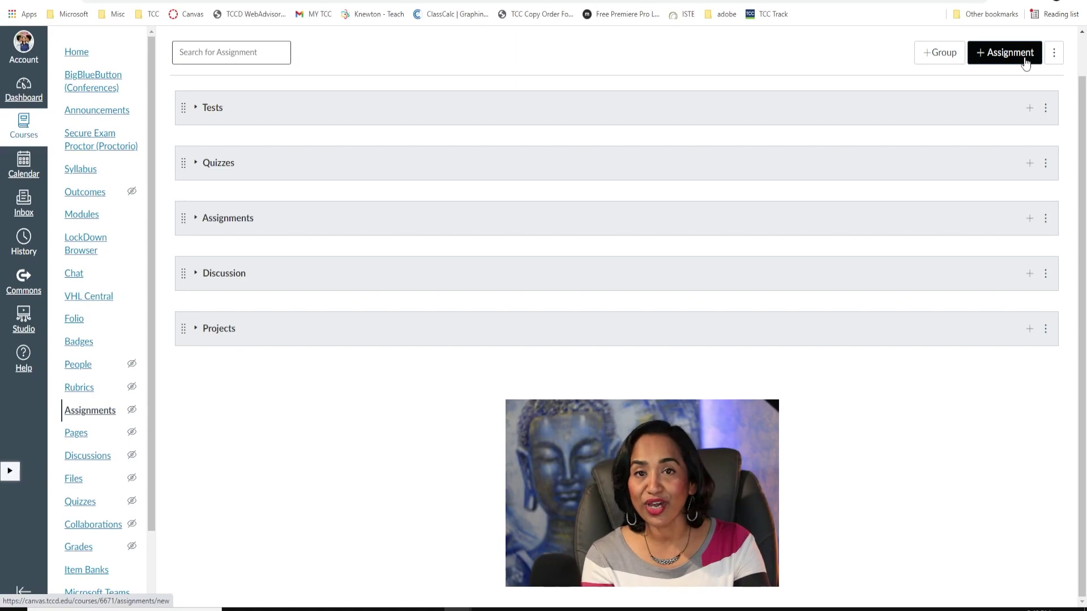
- Enable weighting the final grade based on assignment groups and reposition the weights dialog to show every group
{"action": "left_click", "coordinate": [1046, 61]}
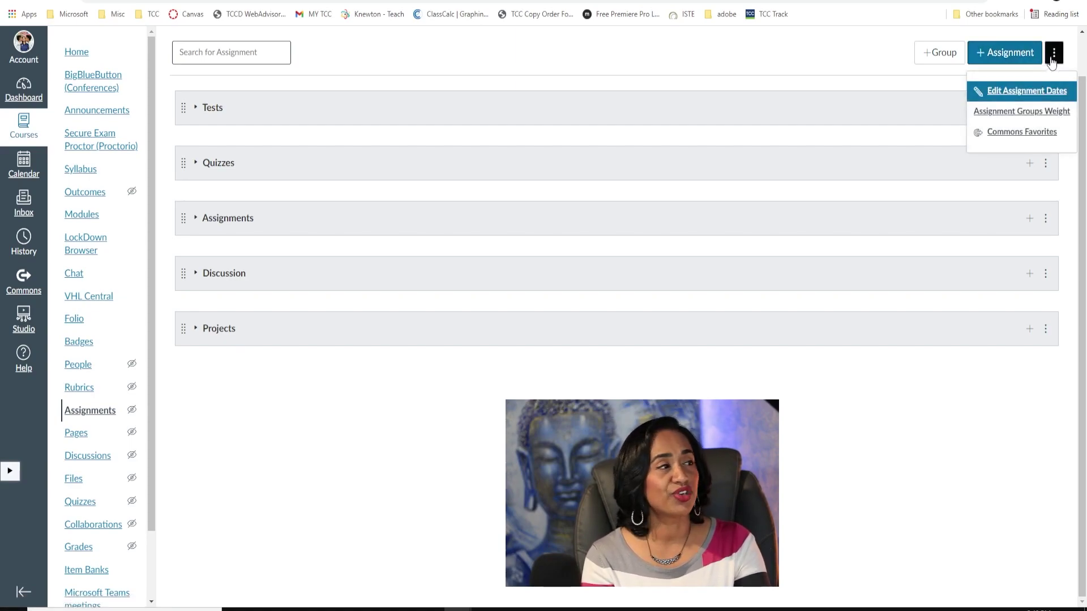
{"action": "left_click", "coordinate": [1006, 113]}
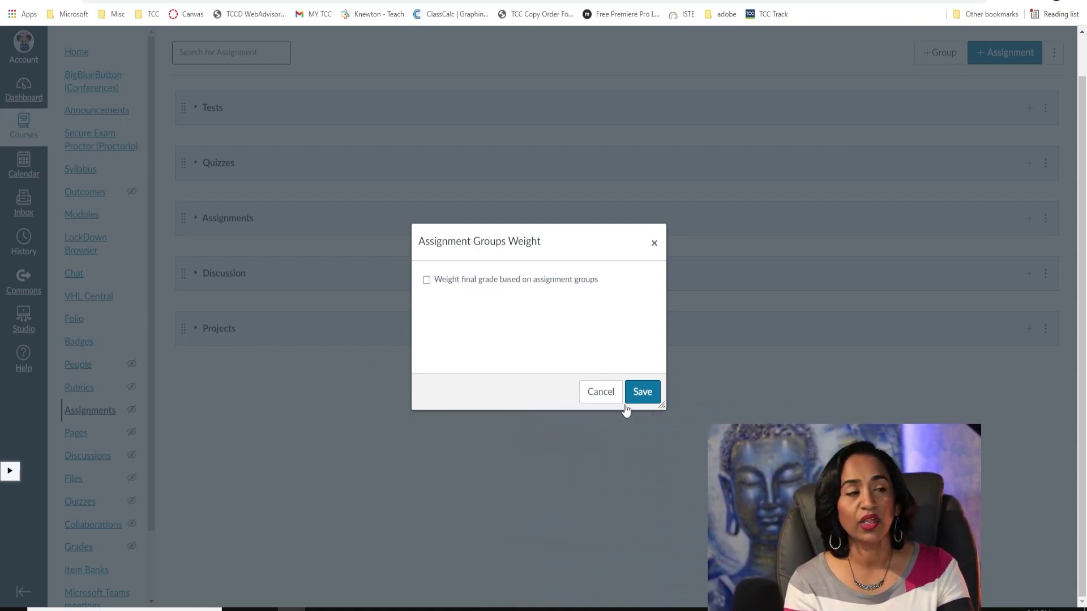
{"action": "left_click", "coordinate": [286, 333]}
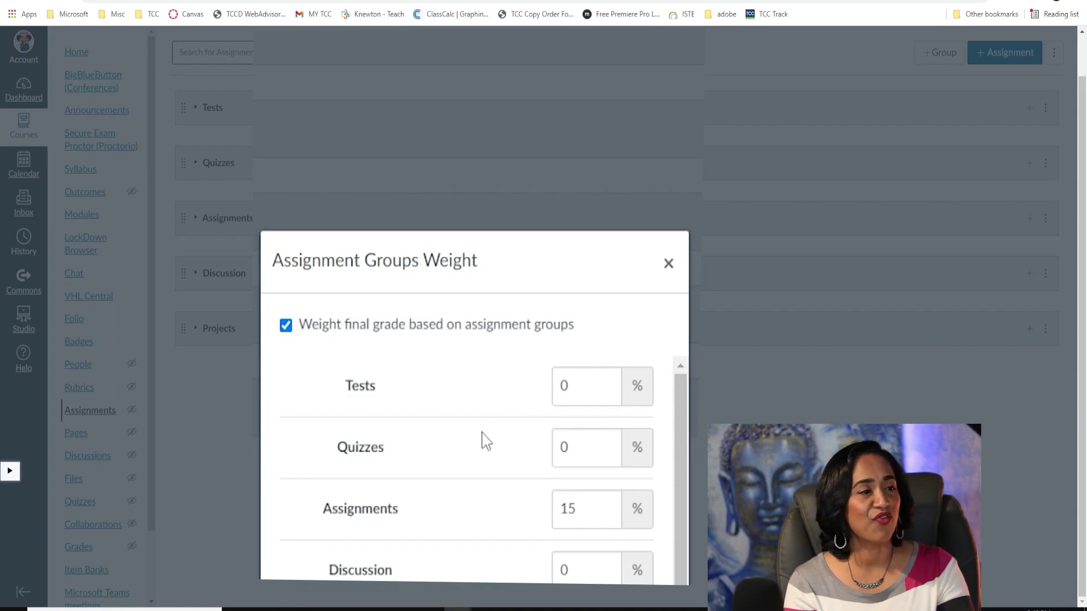
{"action": "left_click_drag", "start_coordinate": [542, 267], "coordinate": [526, 65]}
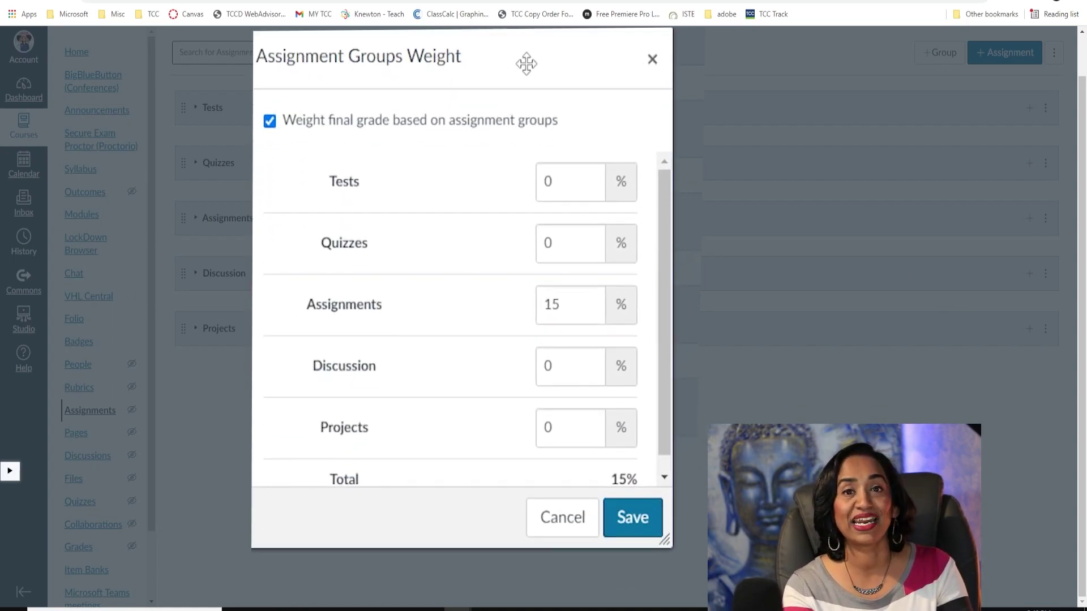
- Set the group weights to 50% for Tests, 15% for Quizzes, 10% for Discussion and 10% for Projects
{"action": "double_click", "coordinate": [564, 177]}
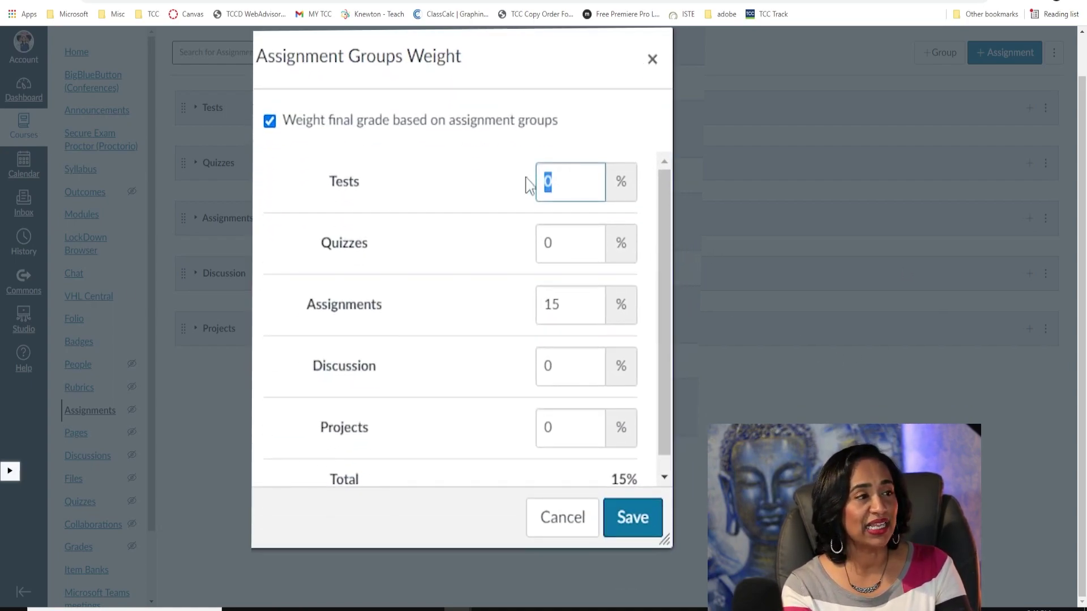
{"action": "type", "text": "5"}
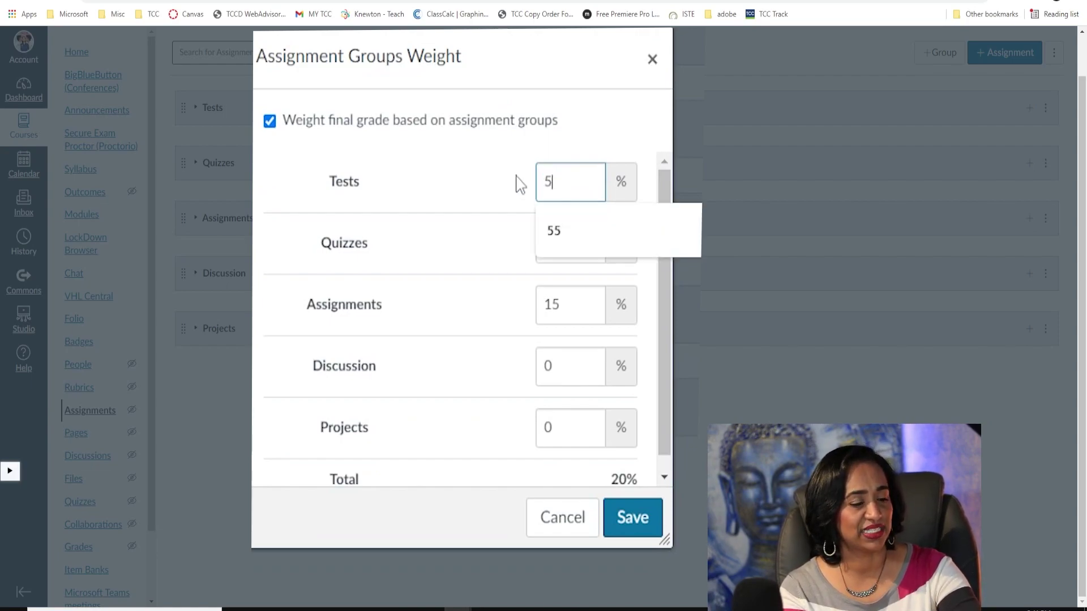
{"action": "type", "text": "0"}
{"action": "key", "text": "Tab"}
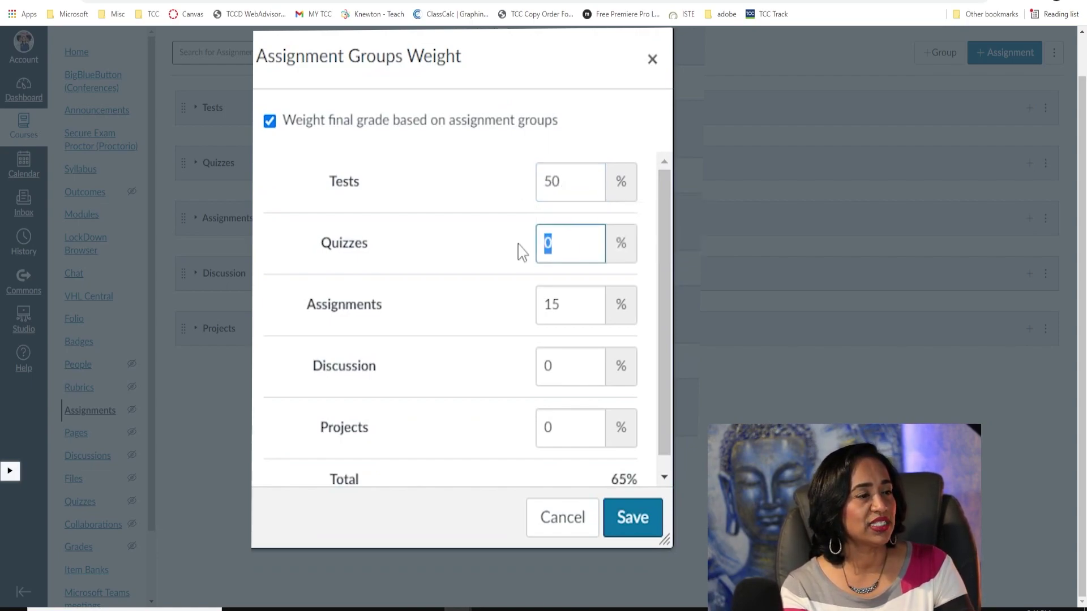
{"action": "type", "text": "15"}
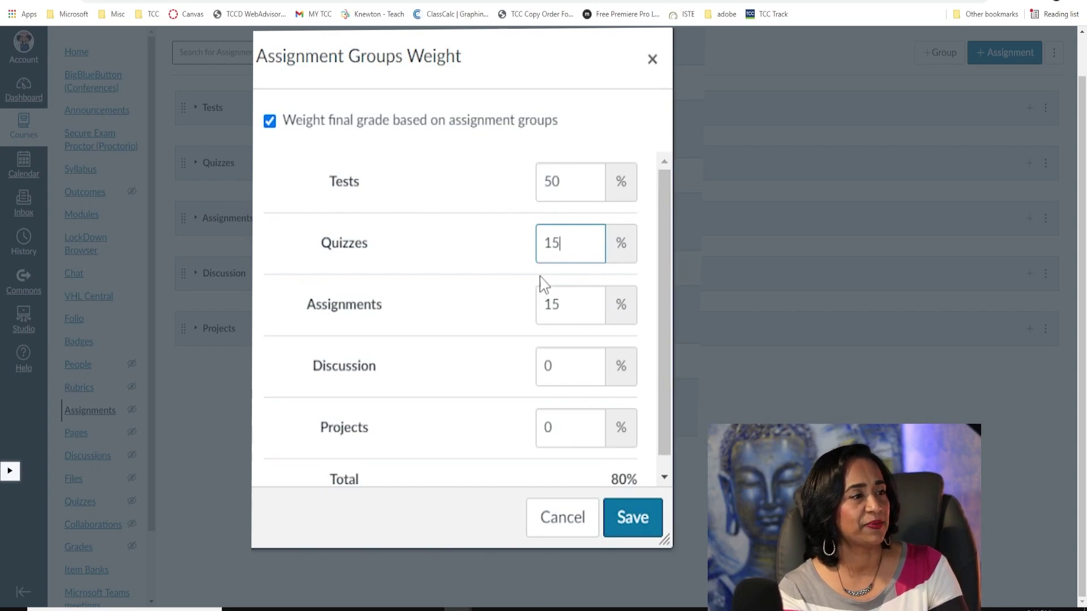
{"action": "double_click", "coordinate": [564, 365]}
{"action": "type", "text": "10"}
{"action": "double_click", "coordinate": [575, 434]}
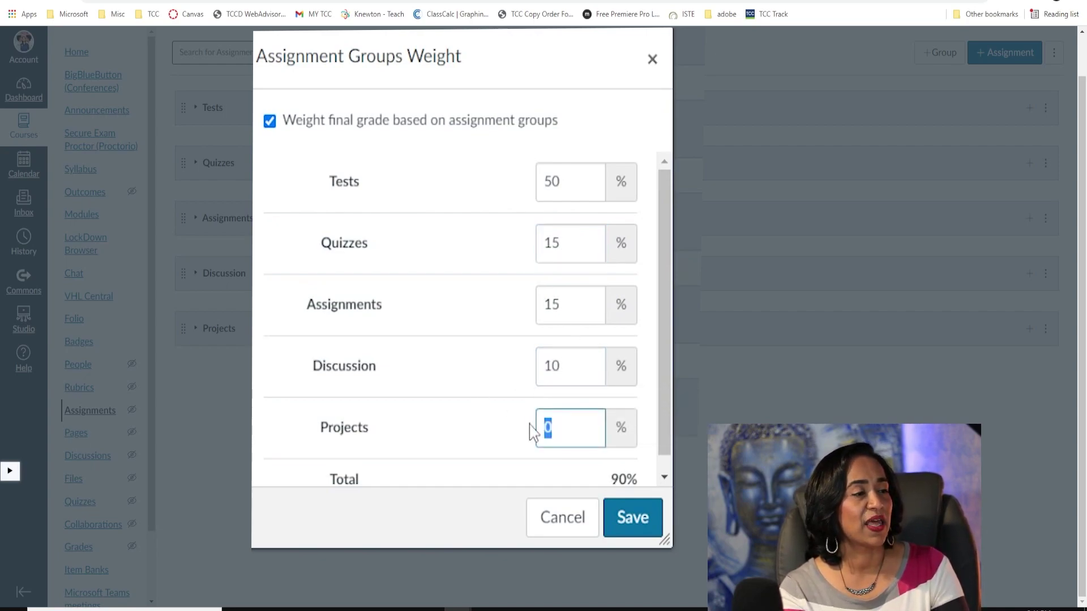
{"action": "type", "text": "10"}
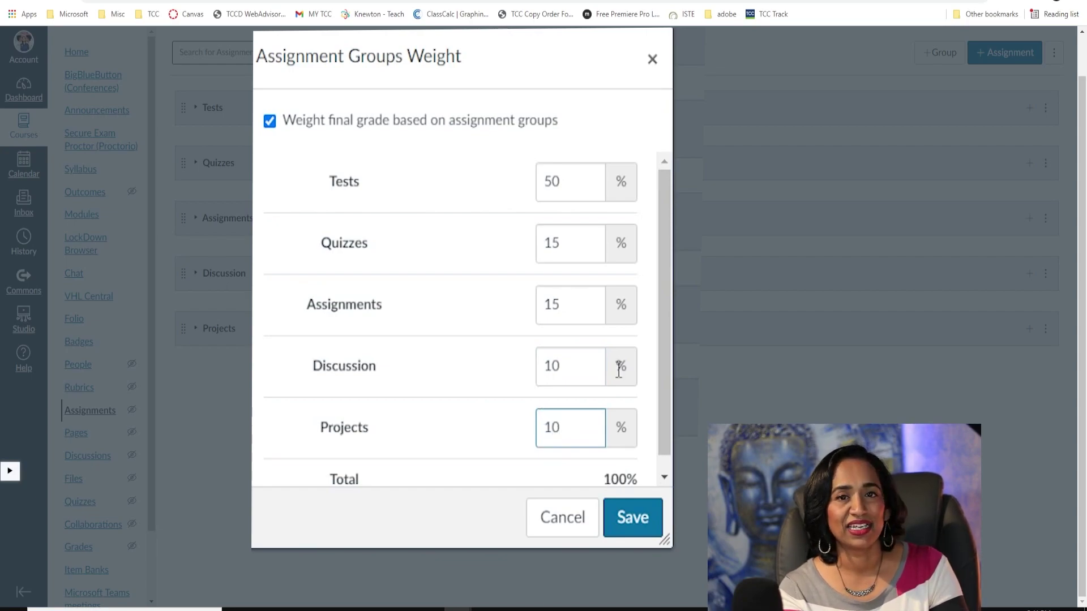
- Review the total of the group weights, save them, and open the course's Grades page
{"action": "left_click", "coordinate": [663, 253]}
{"action": "scroll", "coordinate": [664, 252], "scroll_direction": "down", "scroll_amount": 1}
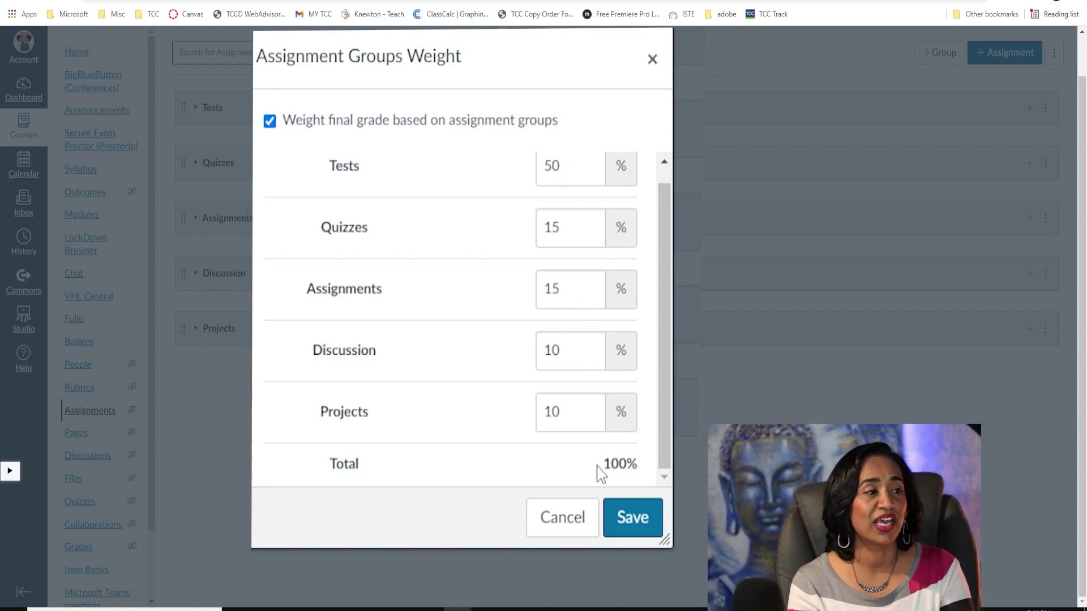
{"action": "left_click_drag", "start_coordinate": [665, 353], "coordinate": [674, 311]}
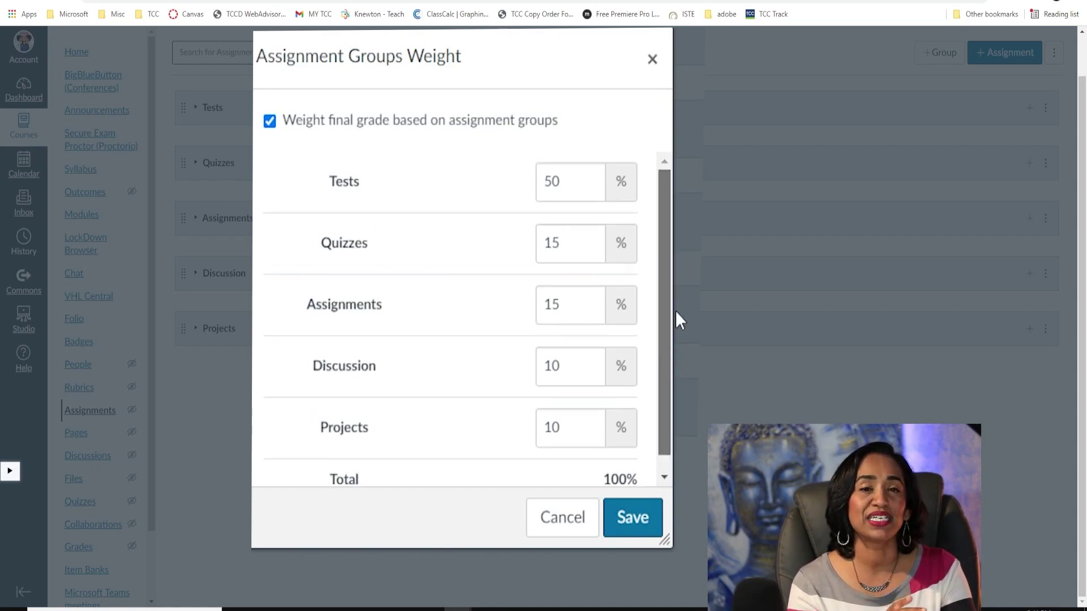
{"action": "left_click", "coordinate": [646, 522]}
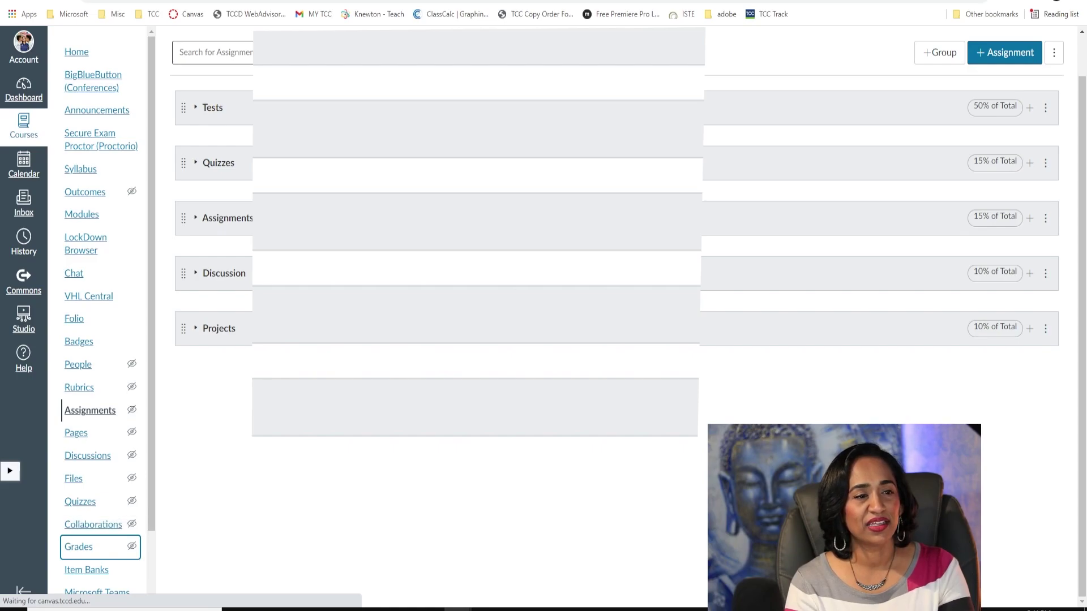
{"action": "left_click", "coordinate": [83, 552]}
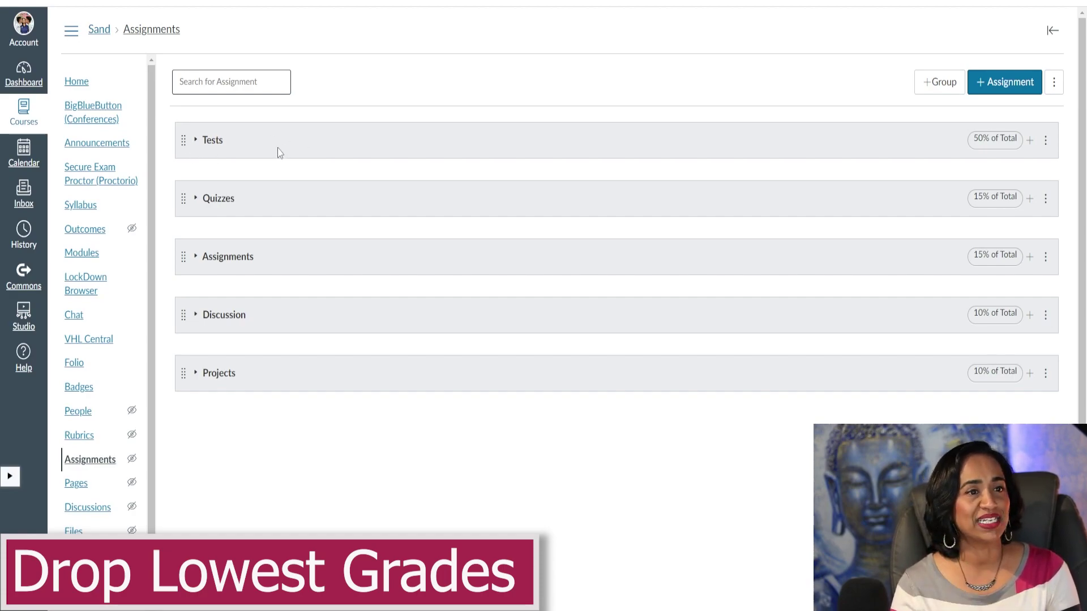
- Set the Tests group to ignore 1 lowest score for each student and save the group
{"action": "left_click", "coordinate": [1046, 142]}
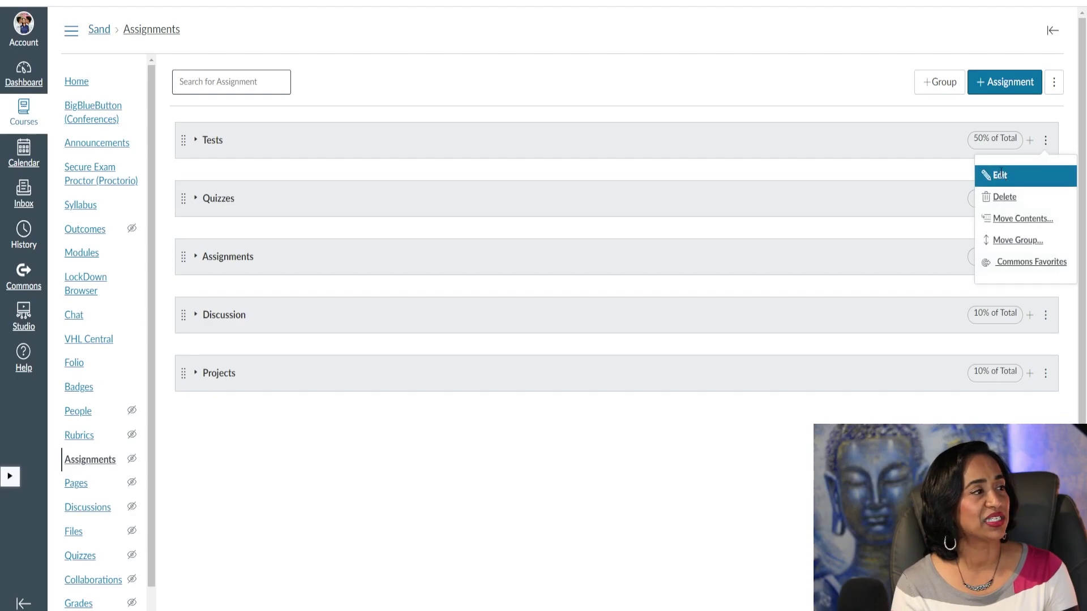
{"action": "left_click", "coordinate": [994, 175]}
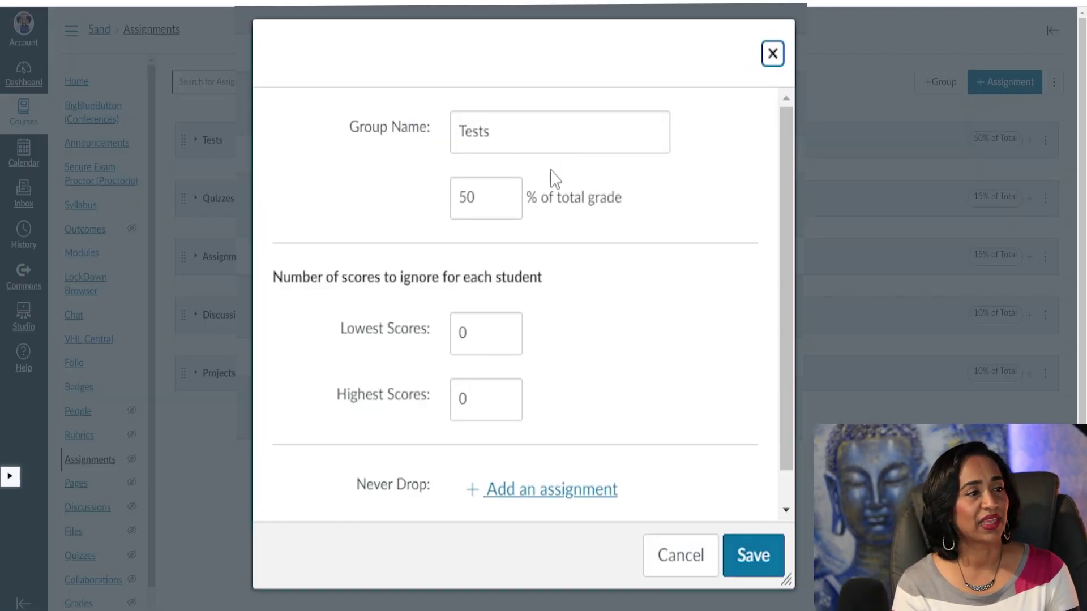
{"action": "left_click", "coordinate": [507, 329]}
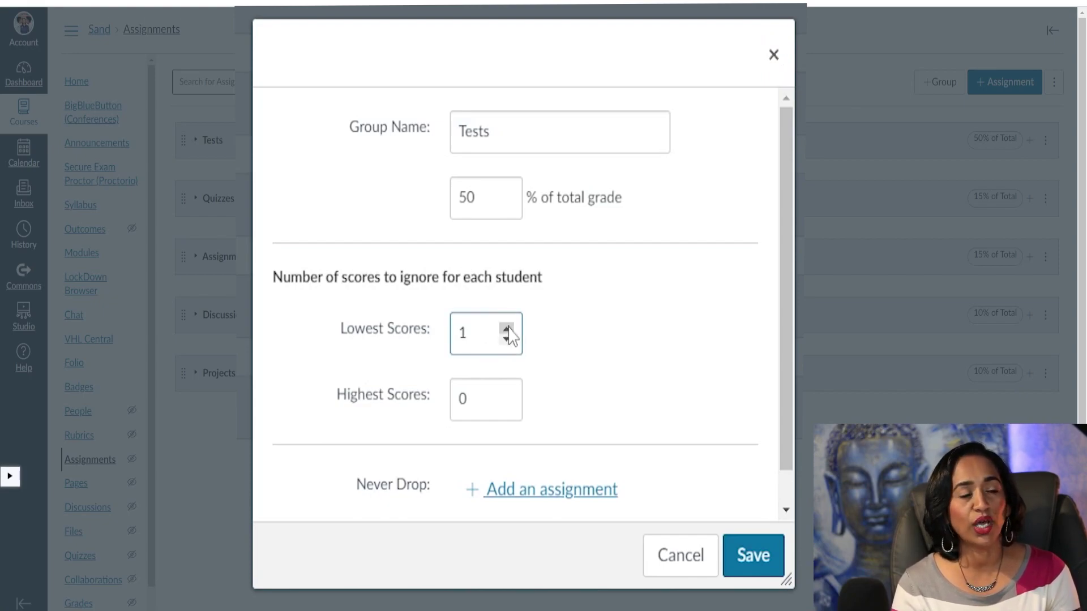
{"action": "left_click", "coordinate": [745, 560]}
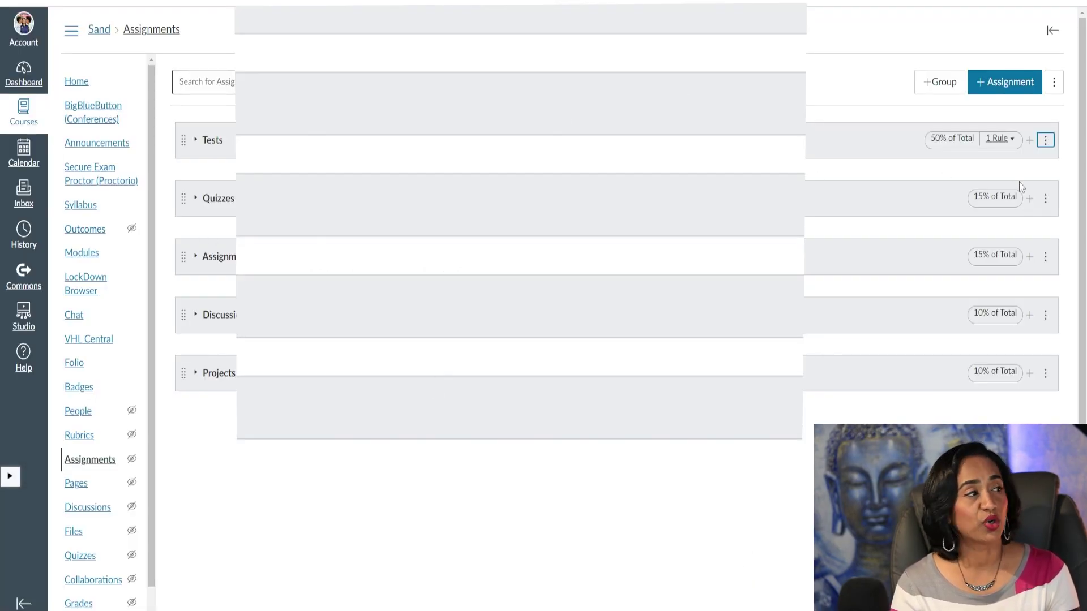
- Set the Quizzes group to ignore 1 lowest score for each student and save the group
{"action": "left_click", "coordinate": [1046, 199]}
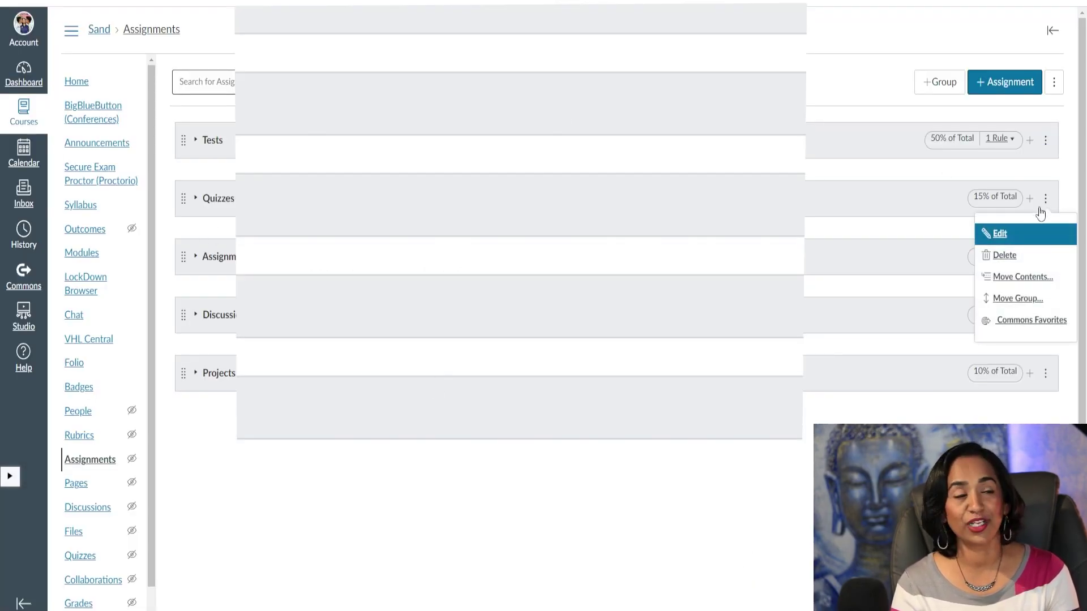
{"action": "left_click", "coordinate": [997, 234]}
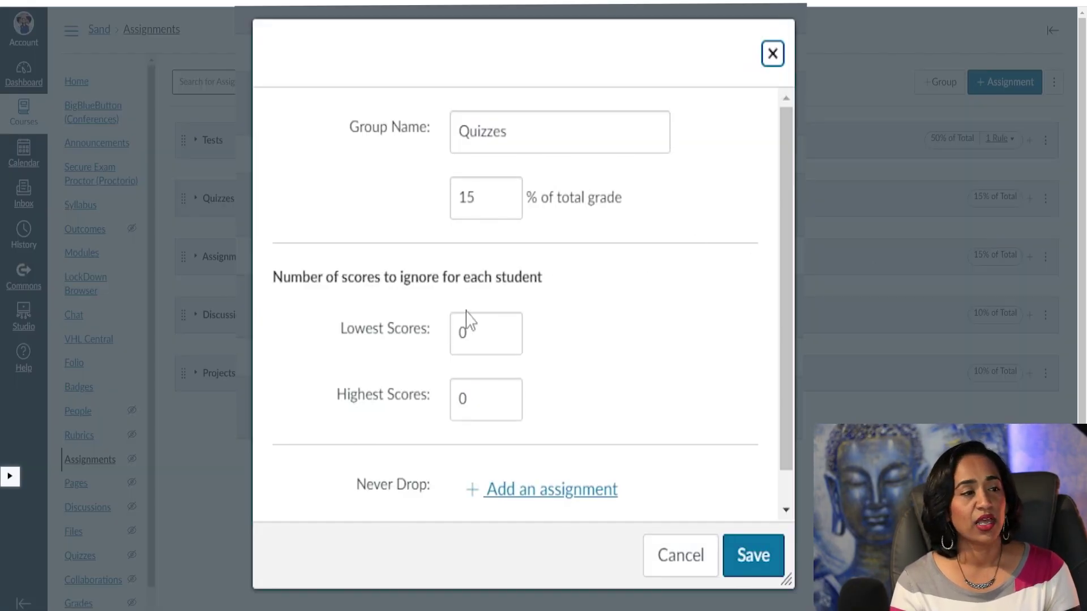
{"action": "left_click", "coordinate": [506, 330]}
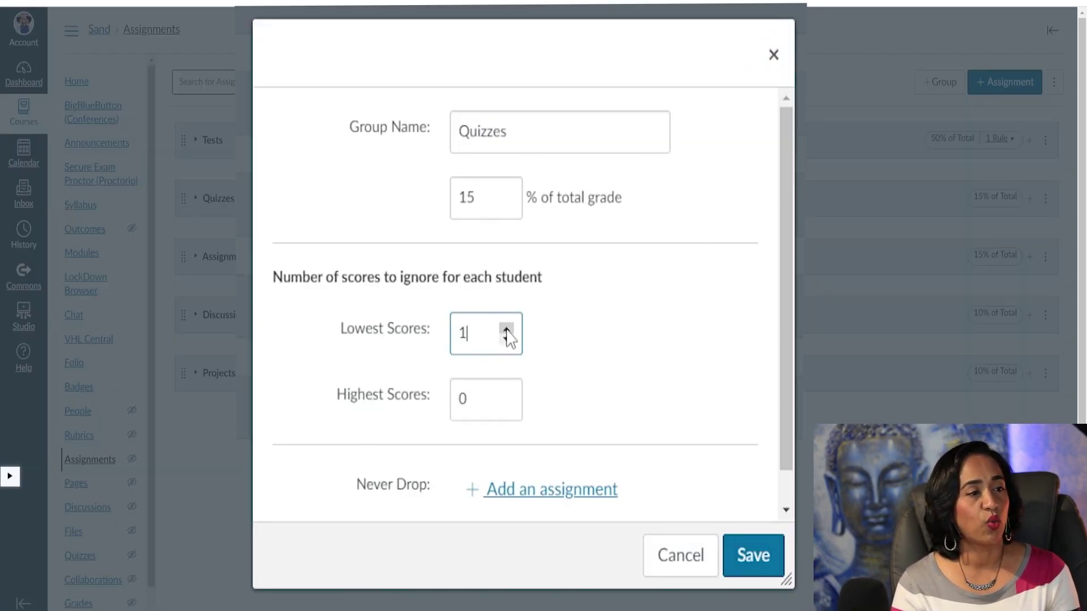
{"action": "left_click", "coordinate": [774, 562]}
- Set the Assignments group to ignore 1 lowest score for each student and save the group
{"action": "left_click", "coordinate": [1046, 257]}
{"action": "left_click", "coordinate": [1003, 293]}
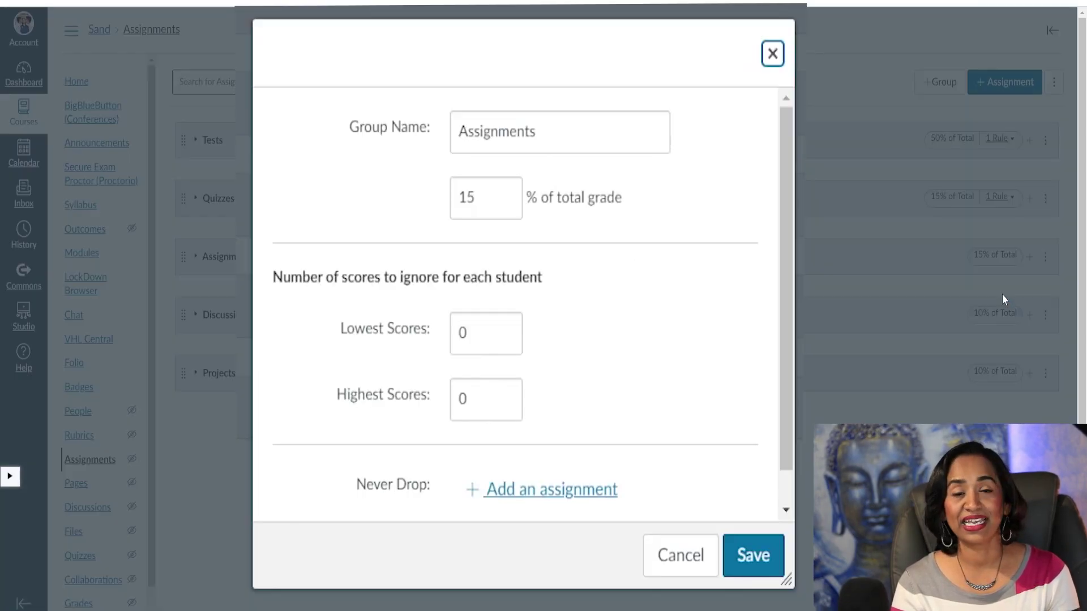
{"action": "left_click", "coordinate": [506, 328]}
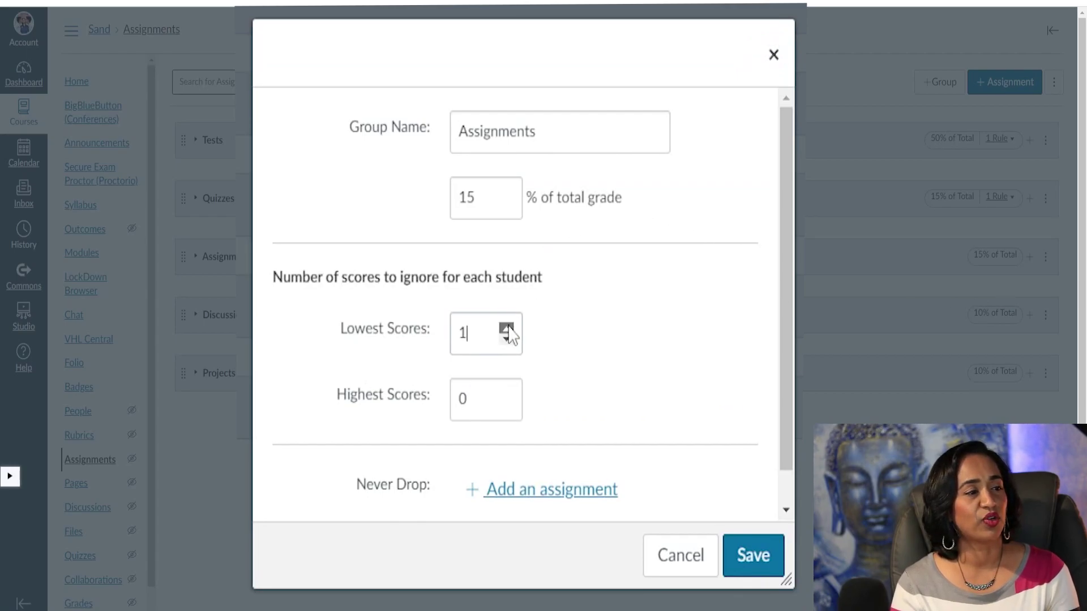
{"action": "left_click", "coordinate": [780, 570]}
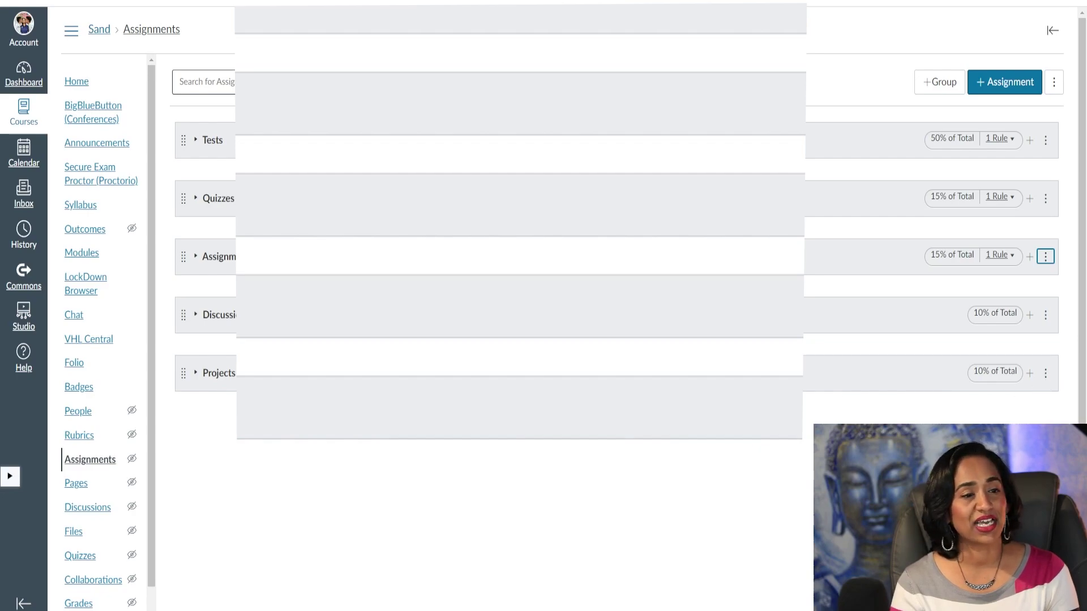
- Set the Discussion group to ignore 1 lowest score for each student but never drop Discussion 4, and save the group
{"action": "left_click", "coordinate": [193, 376]}
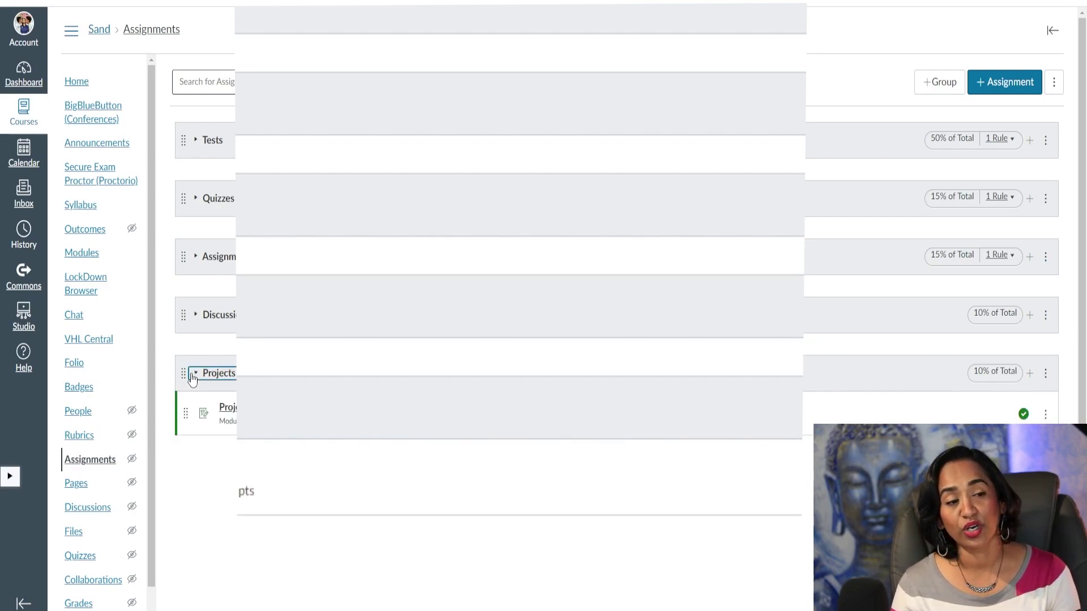
{"action": "left_click", "coordinate": [193, 376]}
{"action": "left_click", "coordinate": [1045, 315]}
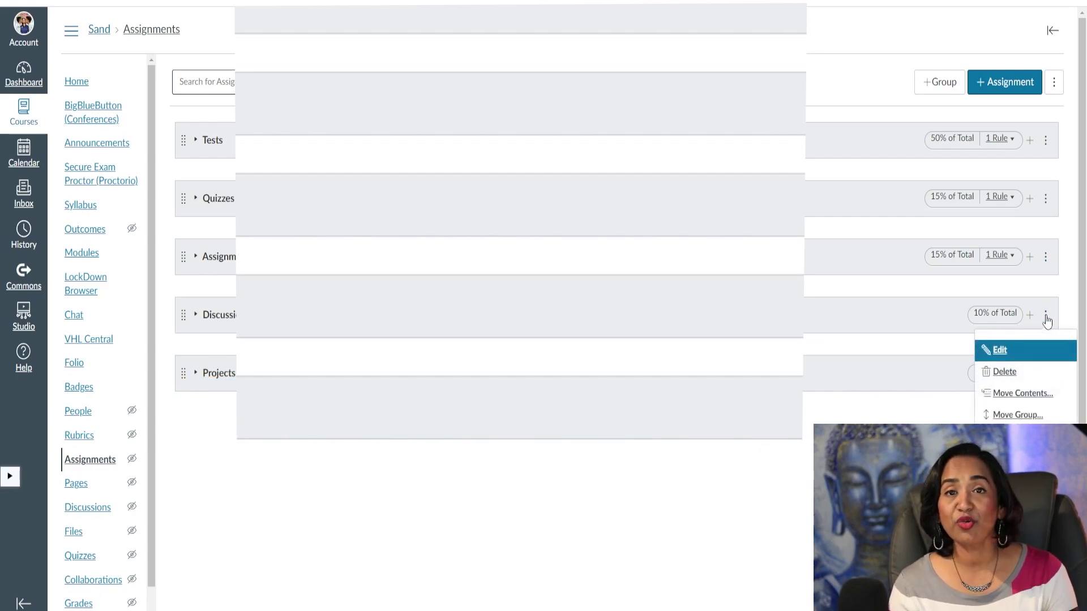
{"action": "left_click", "coordinate": [1000, 351]}
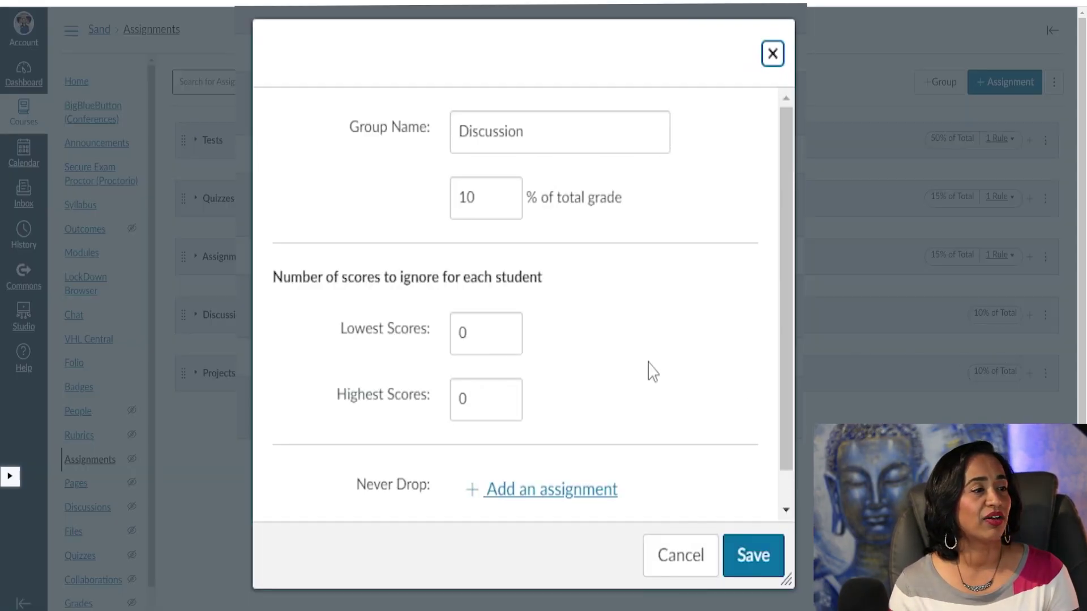
{"action": "left_click", "coordinate": [507, 331]}
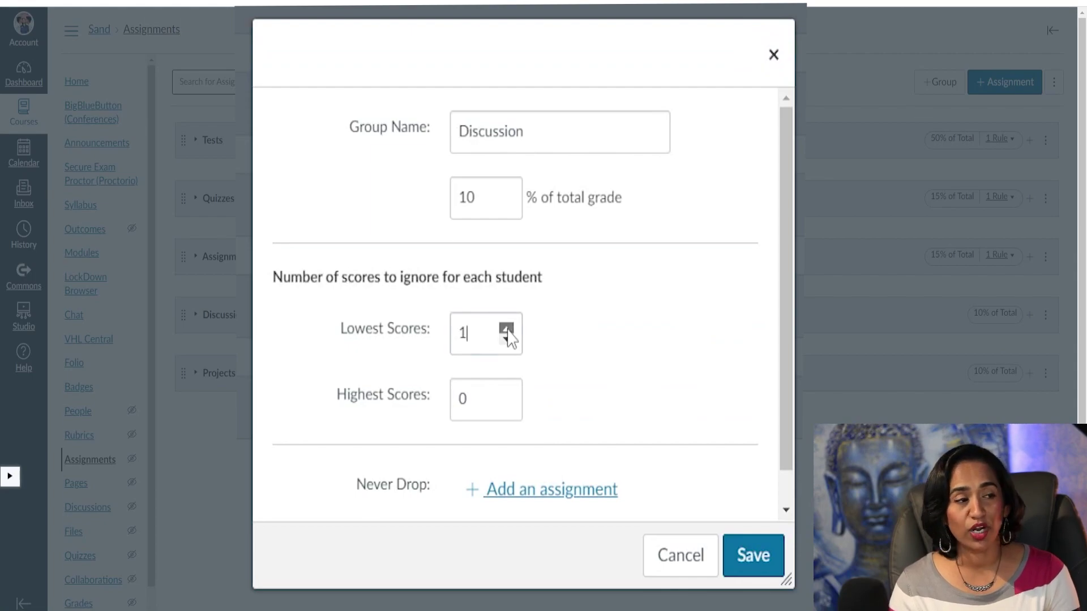
{"action": "left_click", "coordinate": [594, 492]}
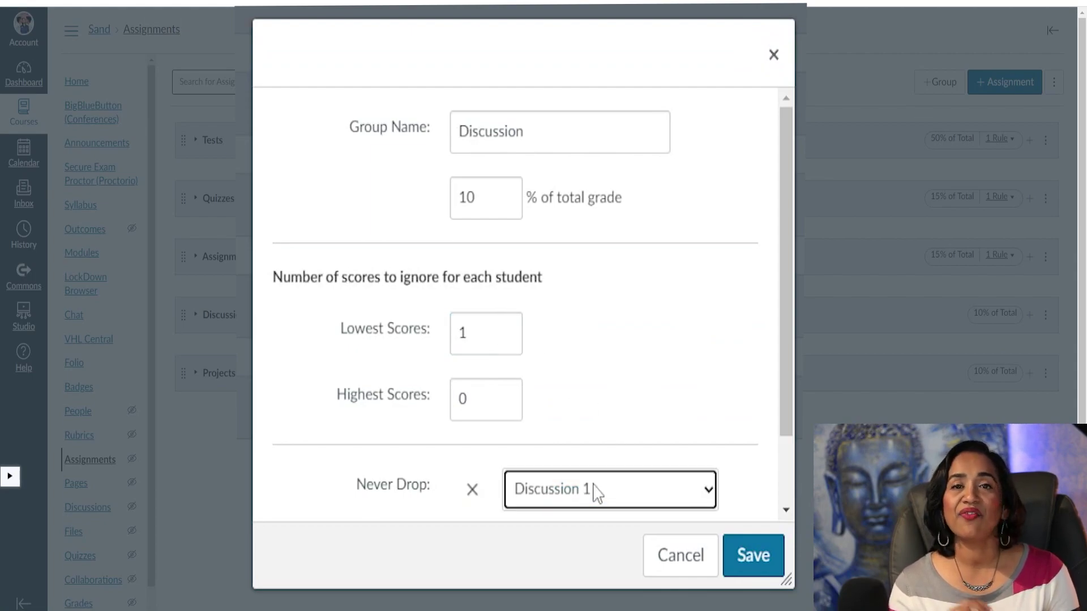
{"action": "left_click", "coordinate": [698, 492]}
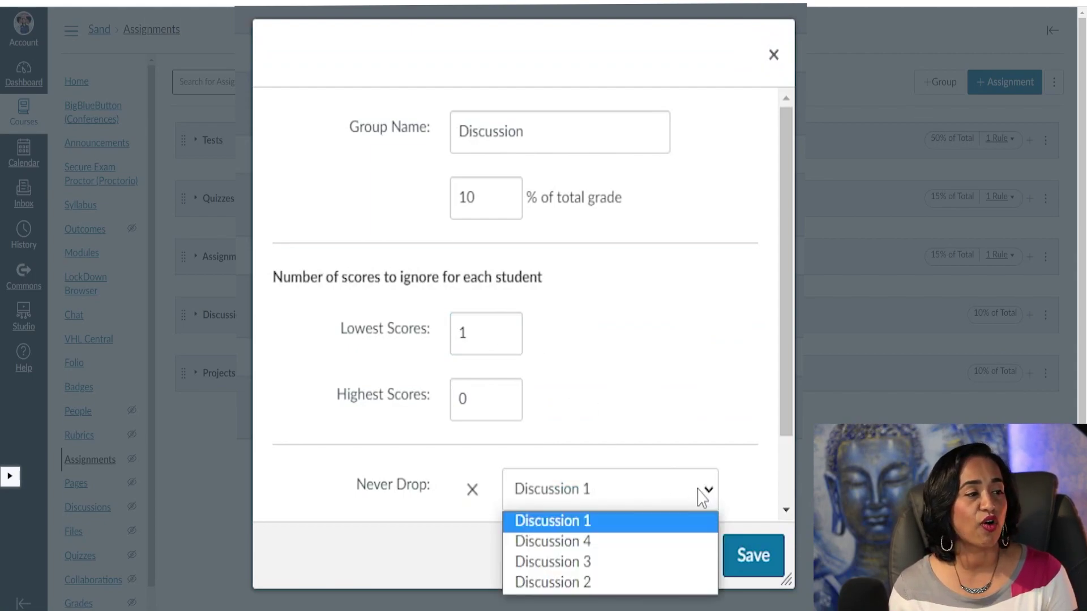
{"action": "left_click", "coordinate": [604, 542]}
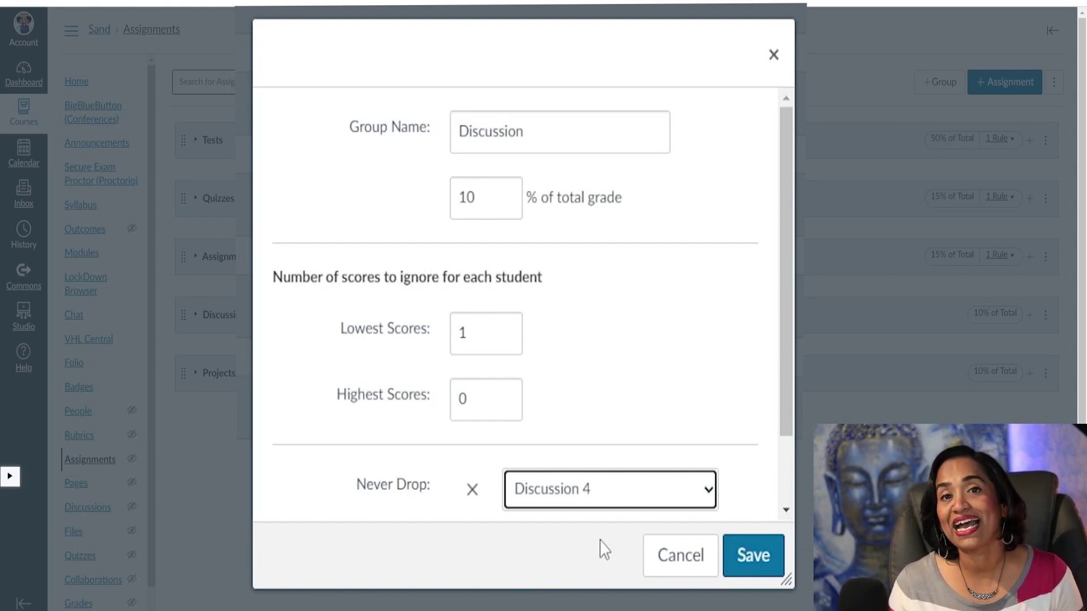
{"action": "left_click", "coordinate": [767, 573]}
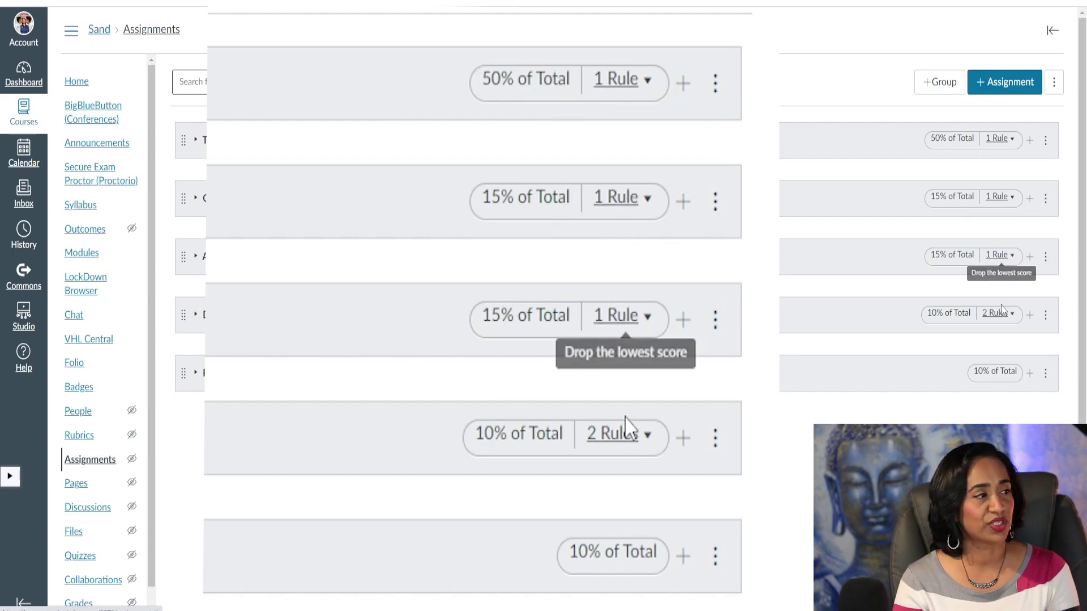
{"action": "mouse_move", "coordinate": [999, 314]}
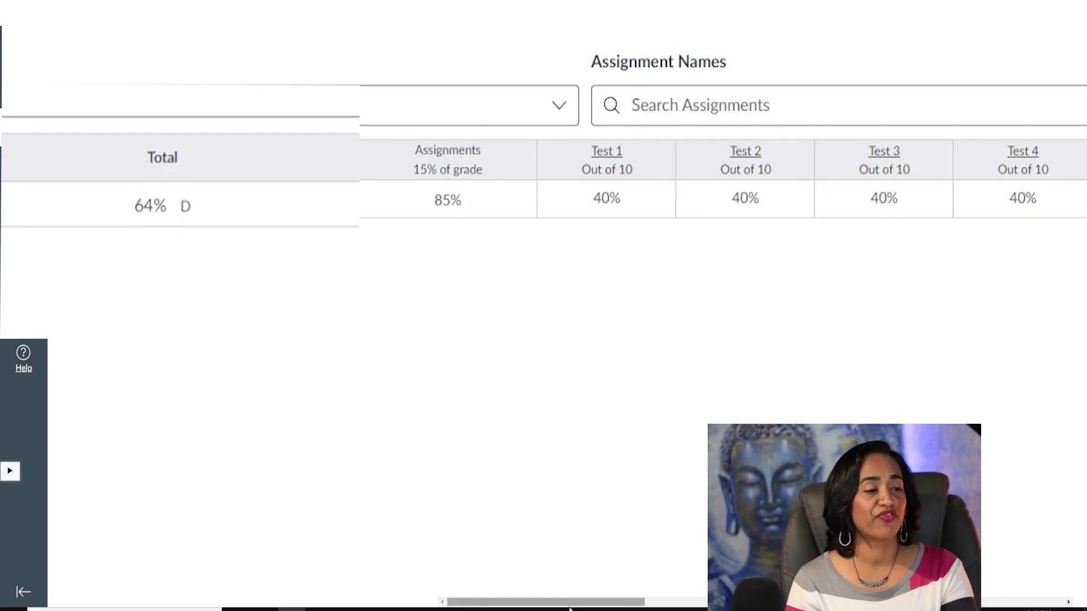
- Change the grade entry format of the Quiz 1 column in the gradebook to Percentage
{"action": "left_click_drag", "start_coordinate": [570, 603], "coordinate": [576, 605]}
{"action": "left_click_drag", "start_coordinate": [632, 604], "coordinate": [650, 604]}
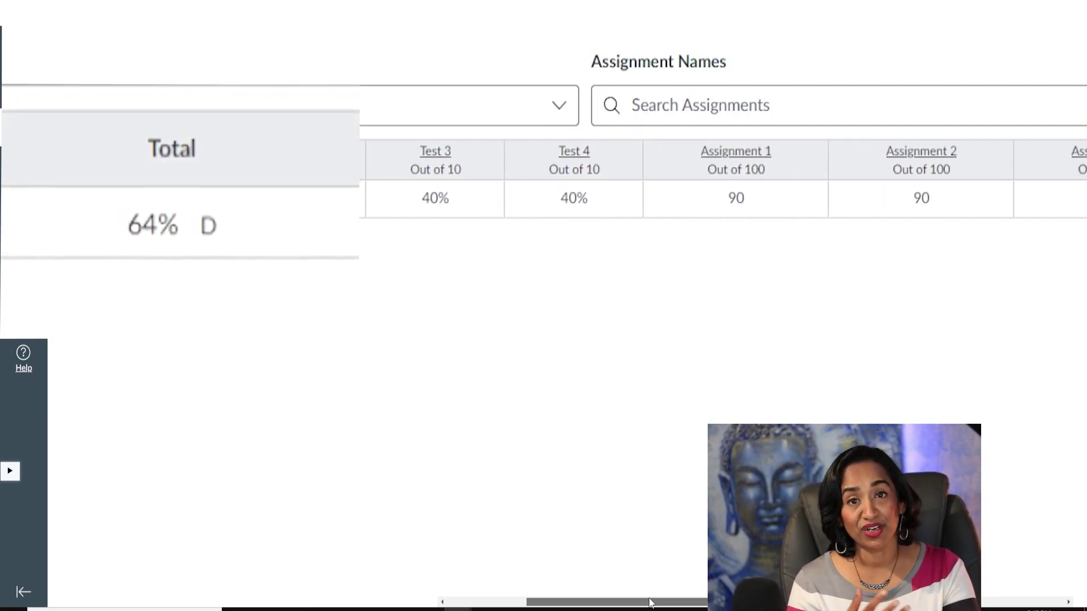
{"action": "left_click_drag", "start_coordinate": [650, 603], "coordinate": [671, 586]}
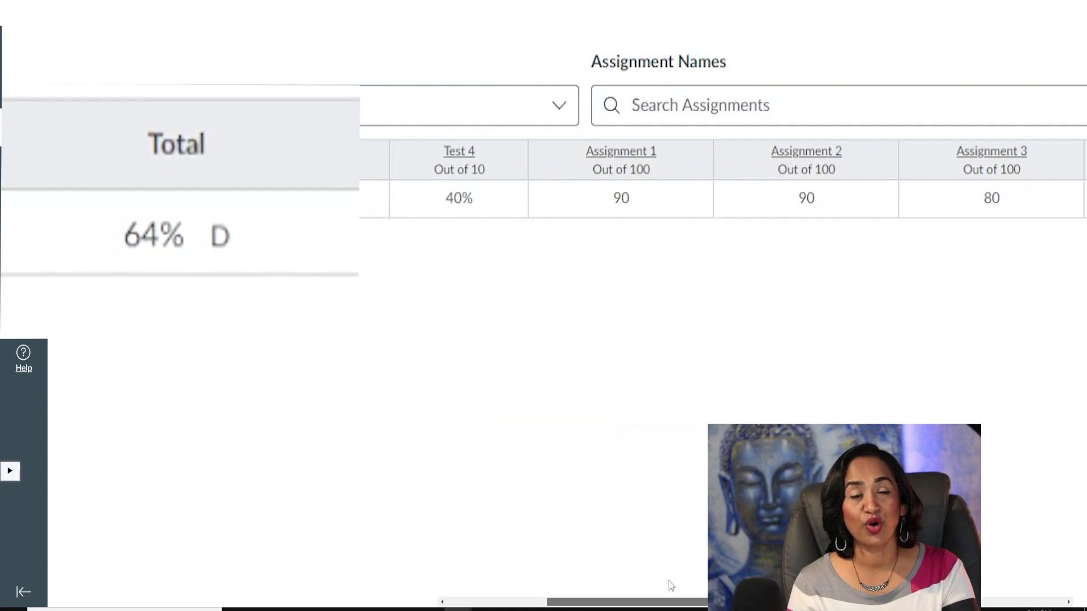
{"action": "left_click_drag", "start_coordinate": [671, 585], "coordinate": [628, 524]}
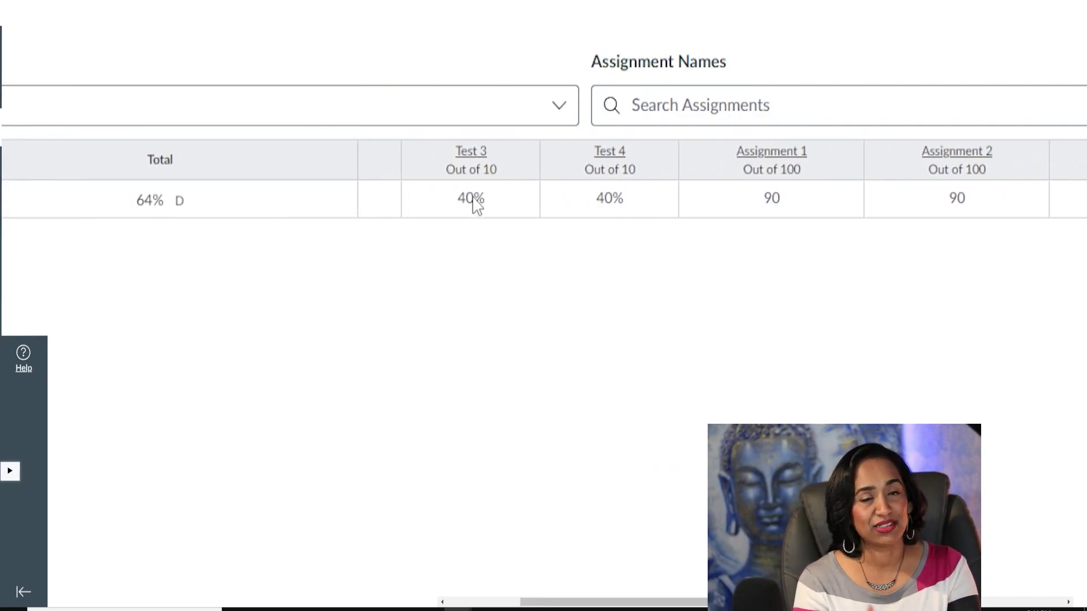
{"action": "left_click_drag", "start_coordinate": [566, 602], "coordinate": [700, 601]}
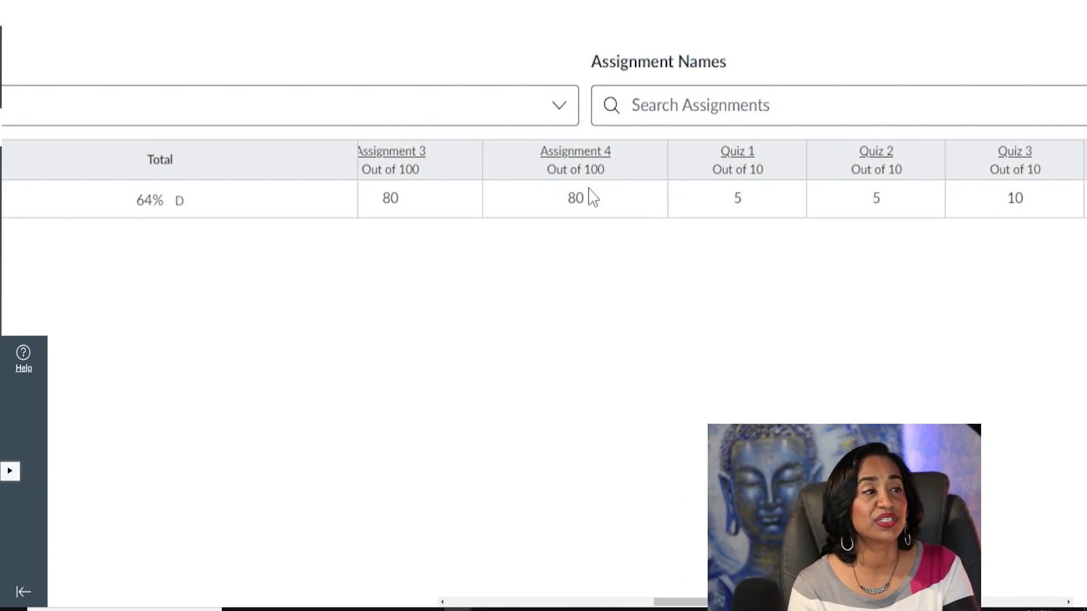
{"action": "left_click", "coordinate": [787, 165]}
{"action": "mouse_move", "coordinate": [708, 358]}
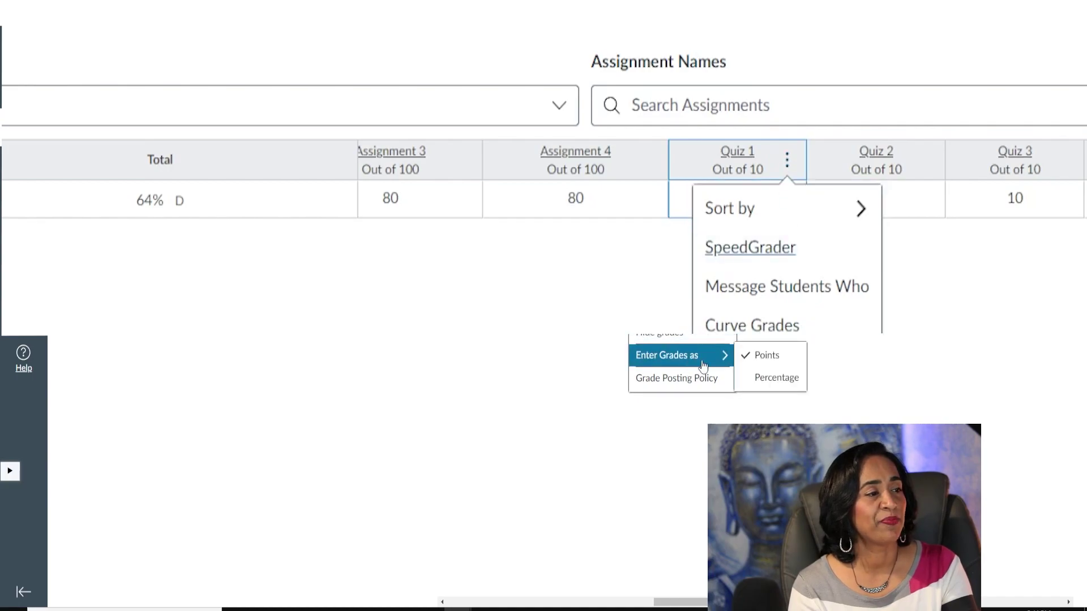
{"action": "left_click", "coordinate": [766, 382]}
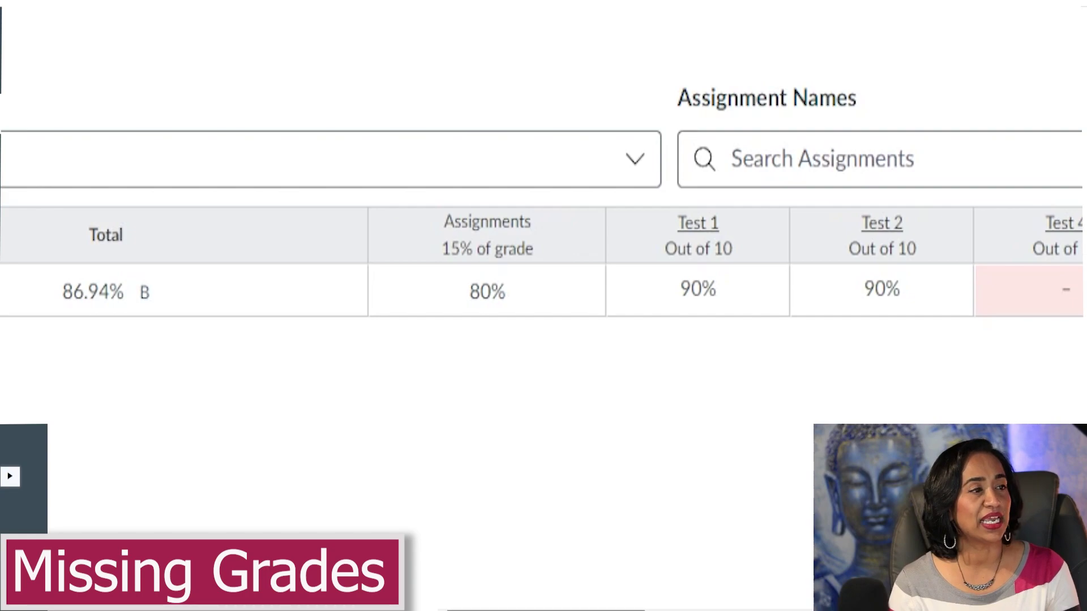
- Turn on automatic grading of missing submissions with a grade of 0% and apply the gradebook settings
{"action": "scroll", "coordinate": [725, 263], "scroll_direction": "right", "scroll_amount": 1}
{"action": "scroll", "coordinate": [724, 263], "scroll_direction": "right", "scroll_amount": 10}
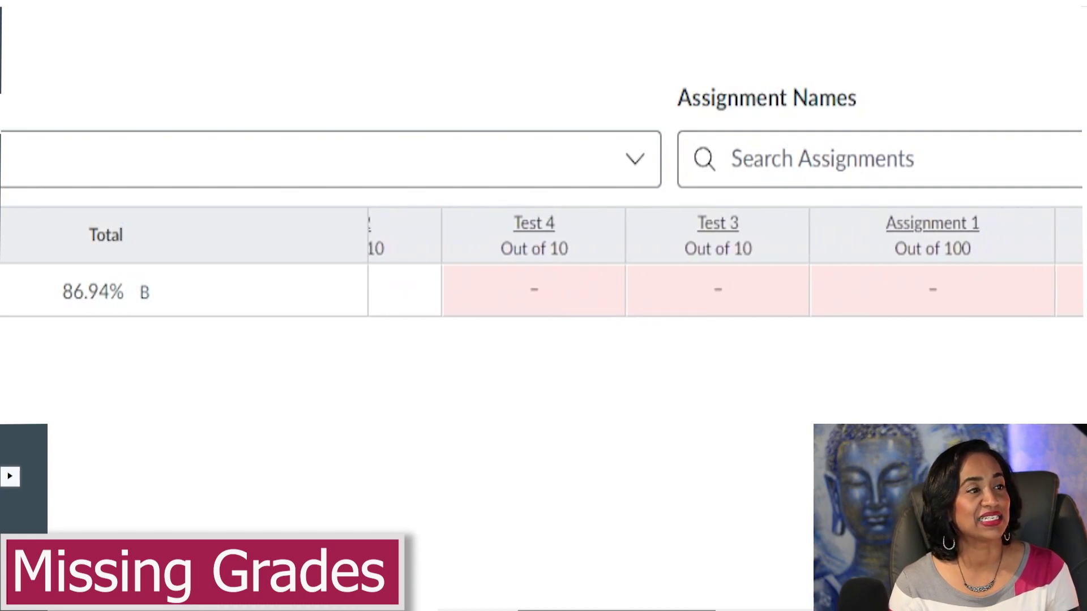
{"action": "scroll", "coordinate": [724, 263], "scroll_direction": "right", "scroll_amount": 4}
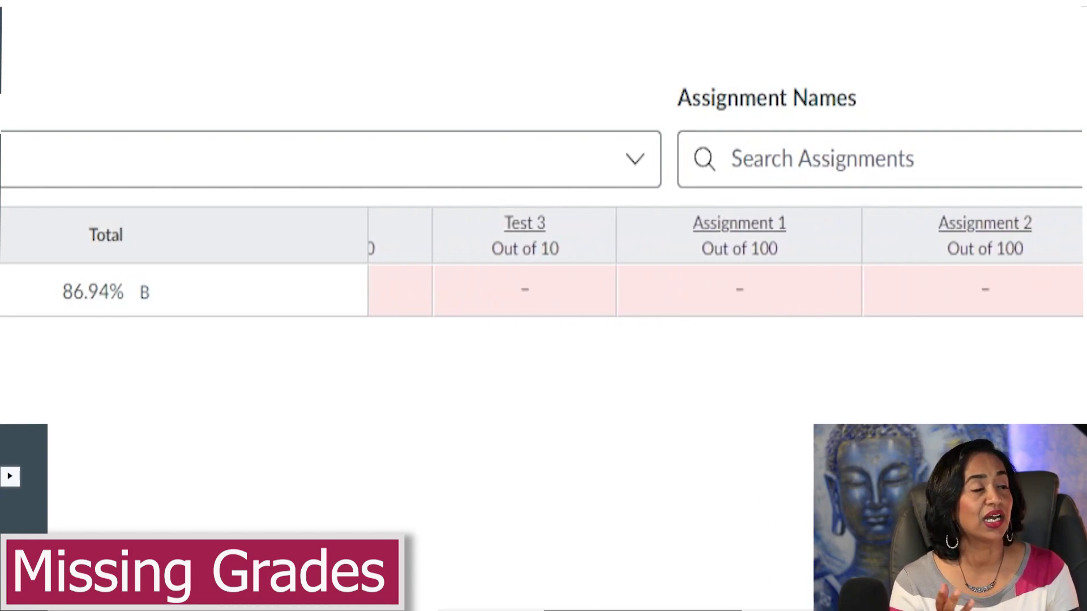
{"action": "scroll", "coordinate": [724, 263], "scroll_direction": "right", "scroll_amount": 7}
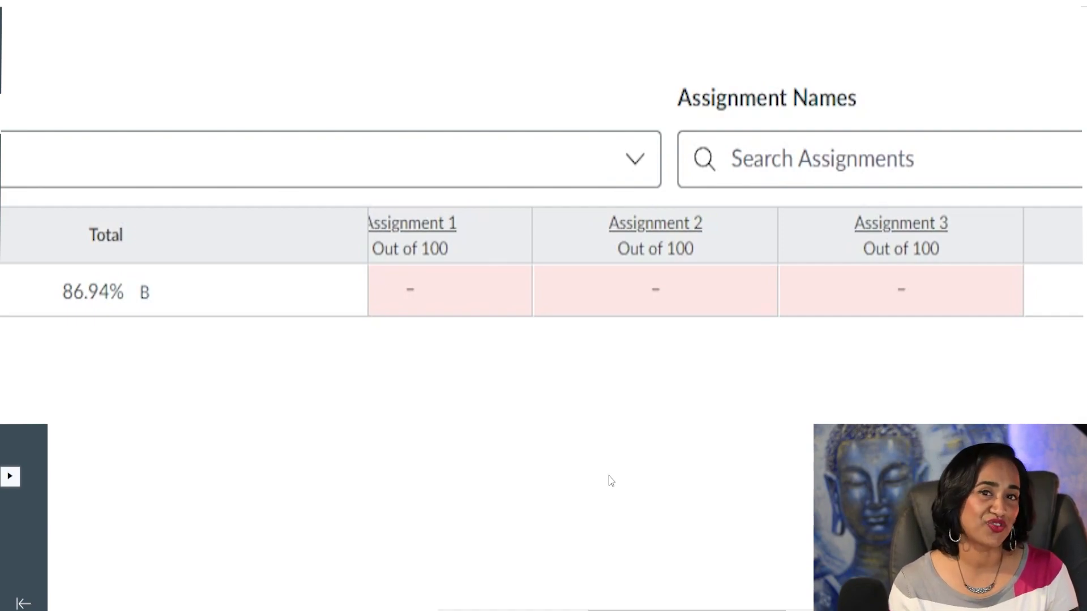
{"action": "left_click_drag", "start_coordinate": [688, 609], "coordinate": [552, 610]}
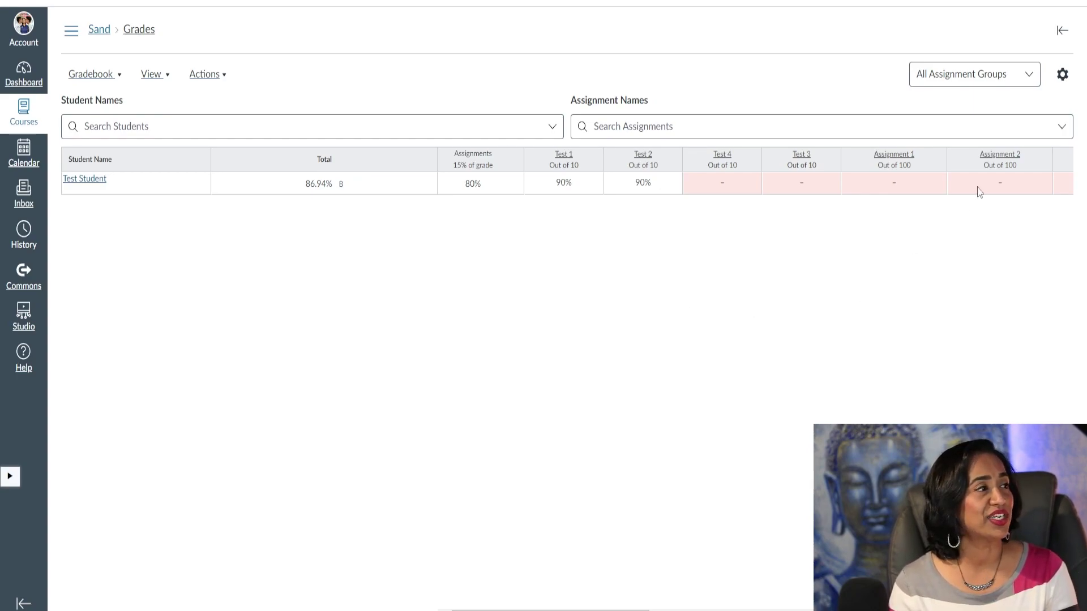
{"action": "left_click", "coordinate": [1060, 82]}
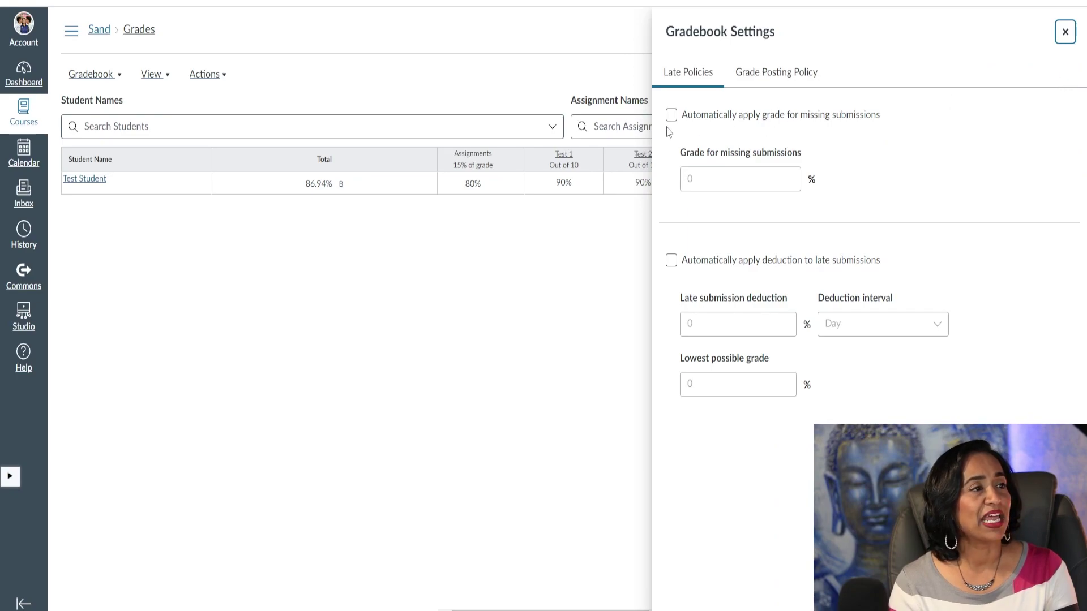
{"action": "left_click", "coordinate": [672, 116]}
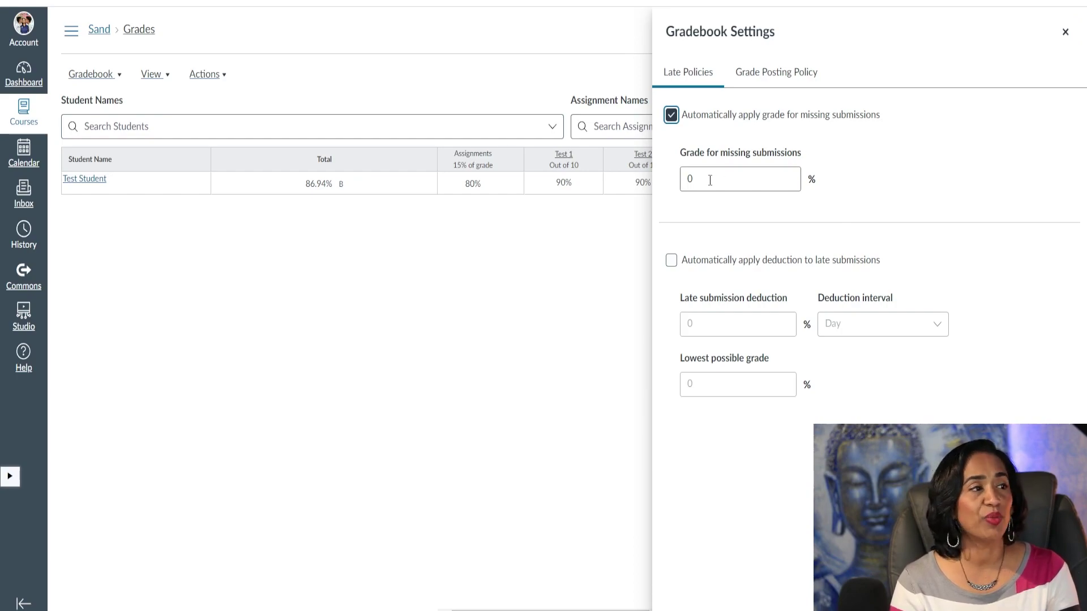
{"action": "key", "text": "Tab"}
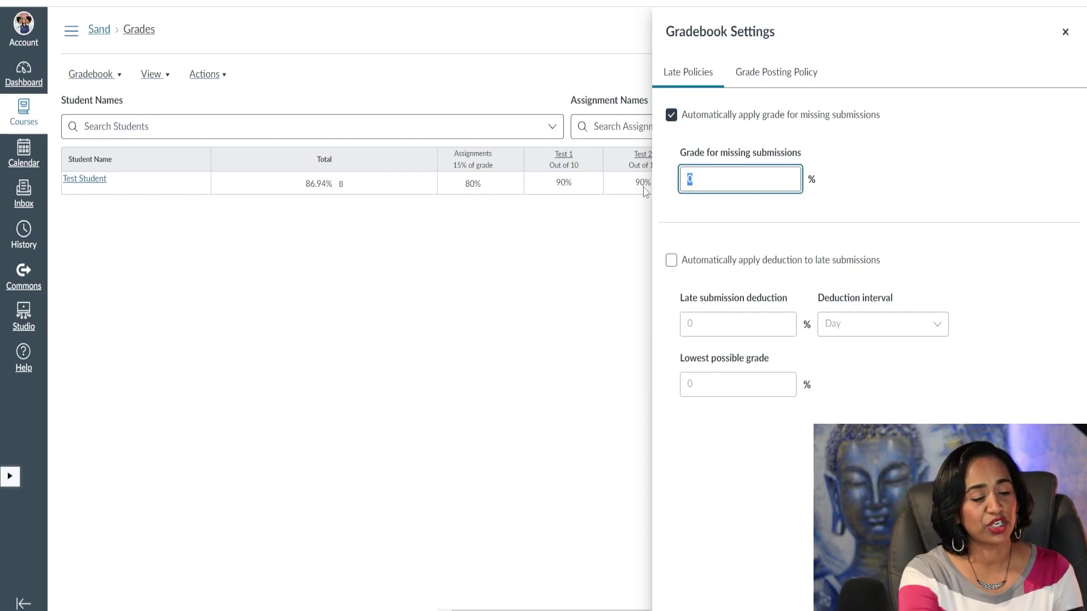
{"action": "type", "text": "0"}
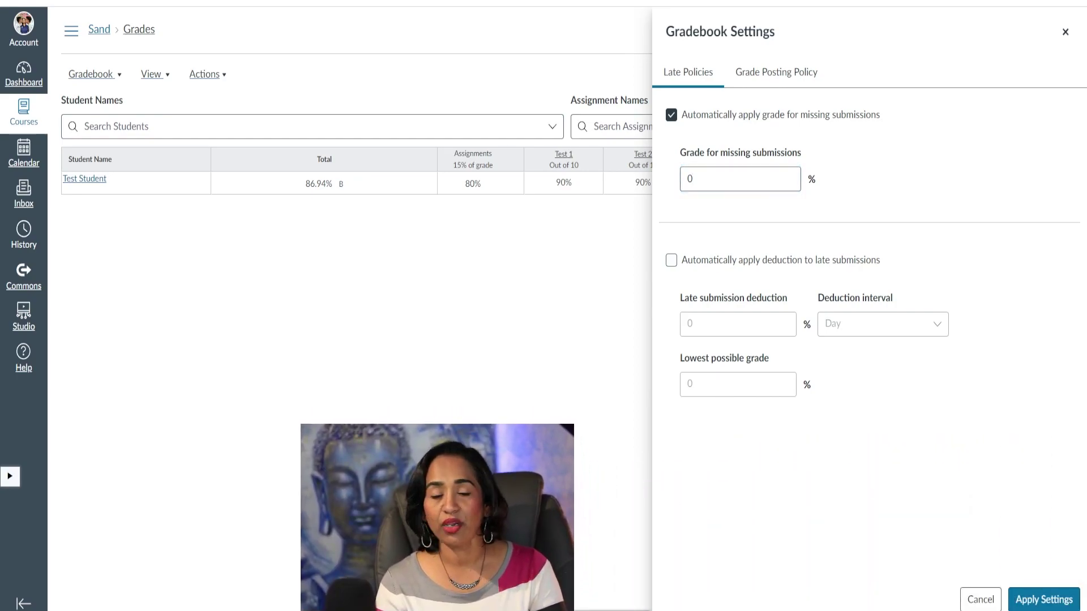
{"action": "left_click", "coordinate": [1052, 600]}
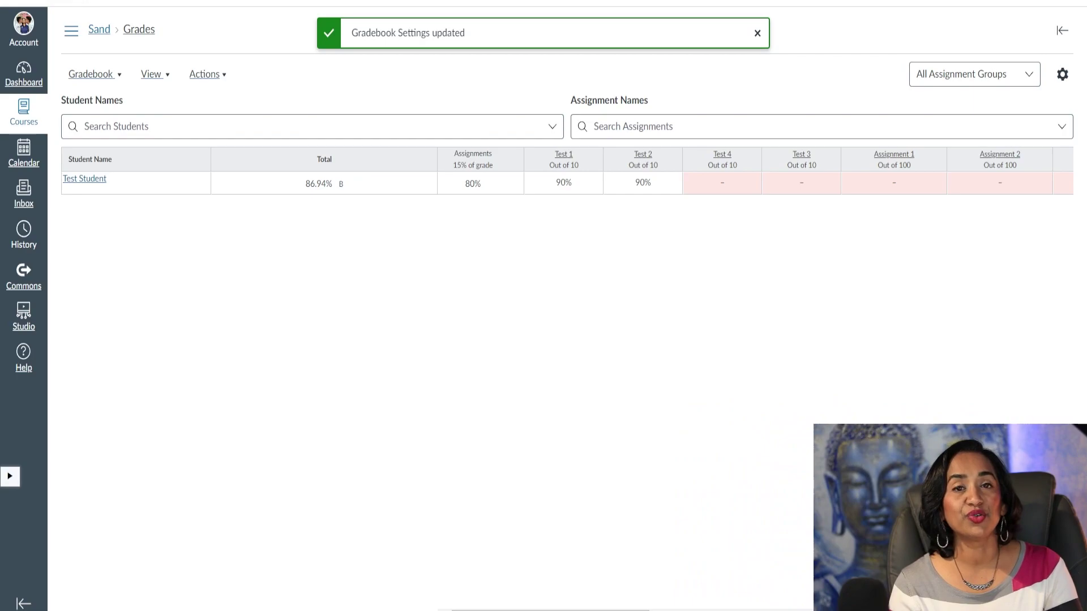
- Reload the gradebook and check the total and the scores given to the missing submissions
{"action": "key", "text": "F5"}
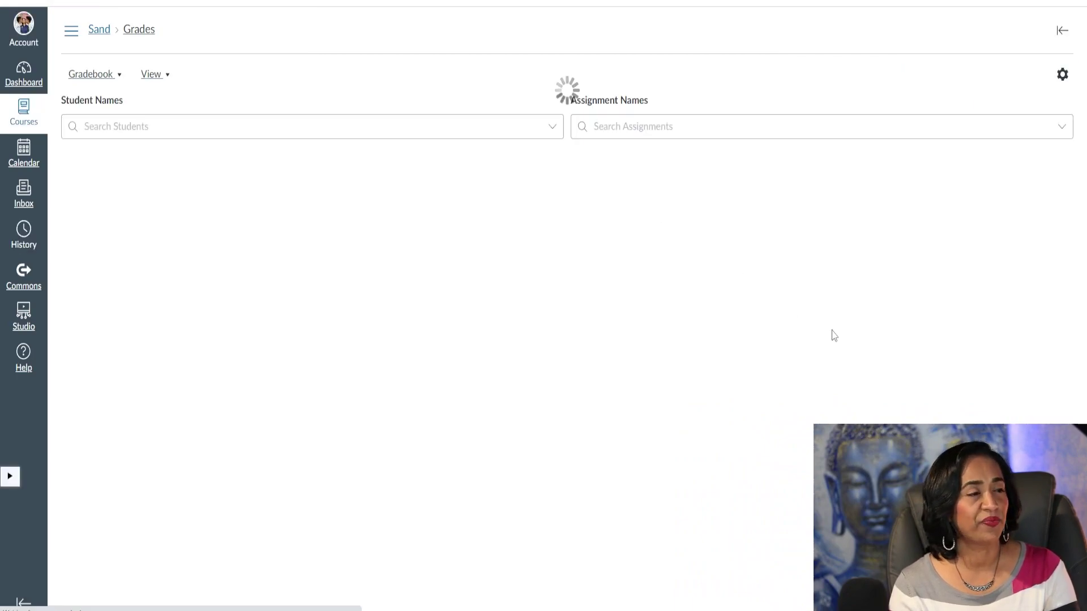
{"action": "scroll", "coordinate": [598, 330], "scroll_direction": "right", "scroll_amount": 5}
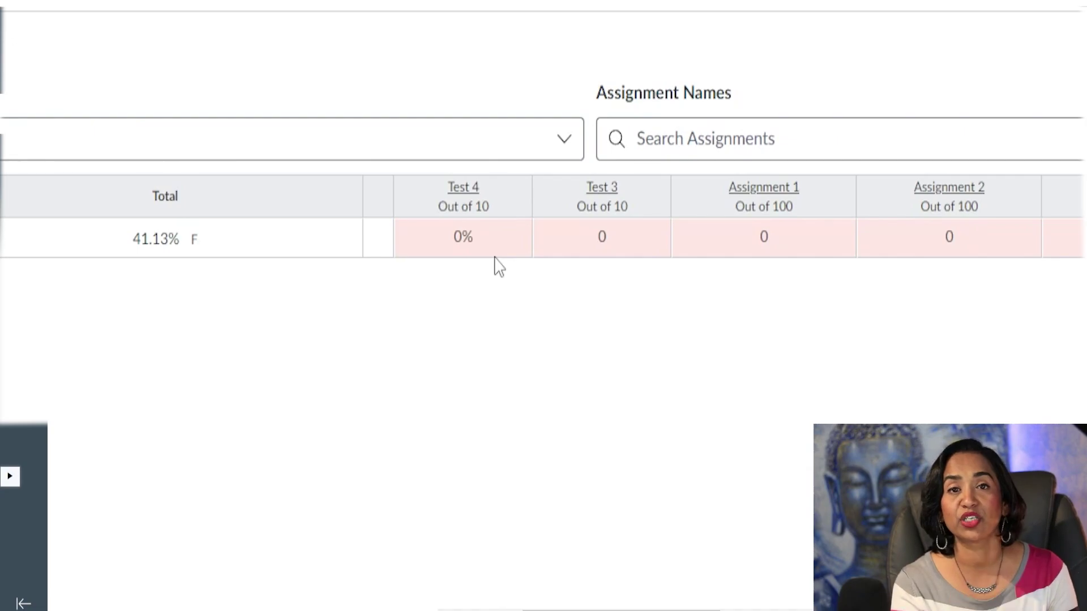
{"action": "left_click_drag", "start_coordinate": [650, 610], "coordinate": [792, 610]}
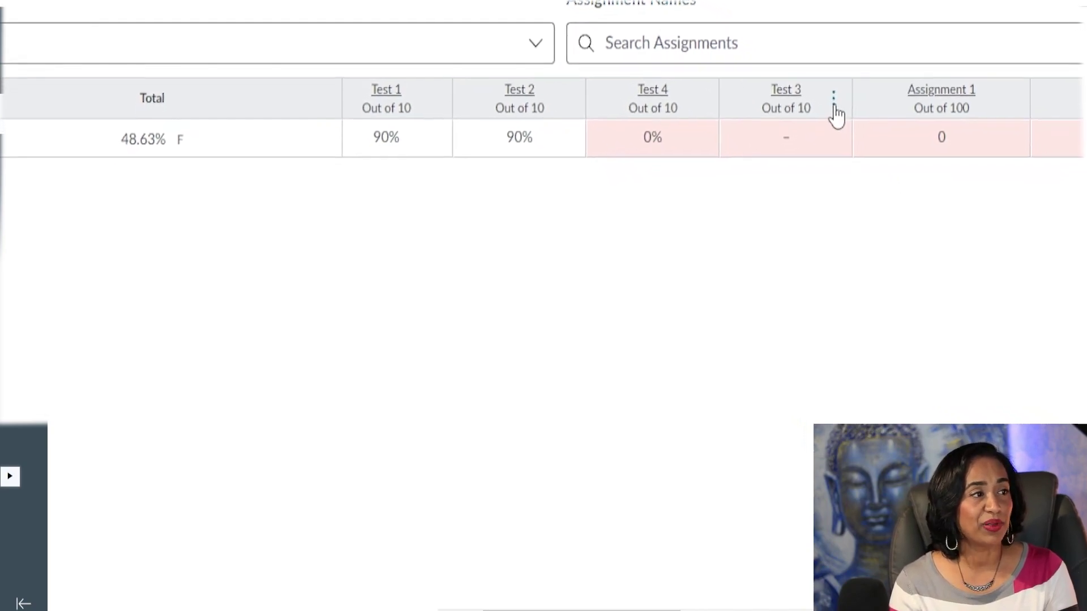
- Set the default grade for Test 3 to 0 out of 10 without overwriting entered grades, and review the other gradebook columns
{"action": "left_click", "coordinate": [855, 109]}
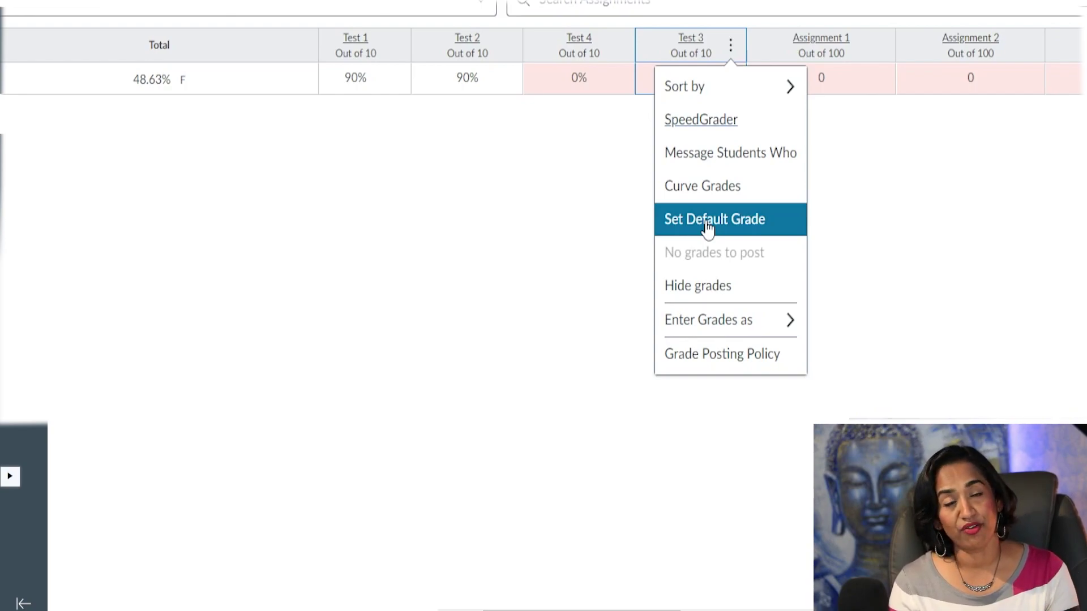
{"action": "left_click", "coordinate": [707, 226]}
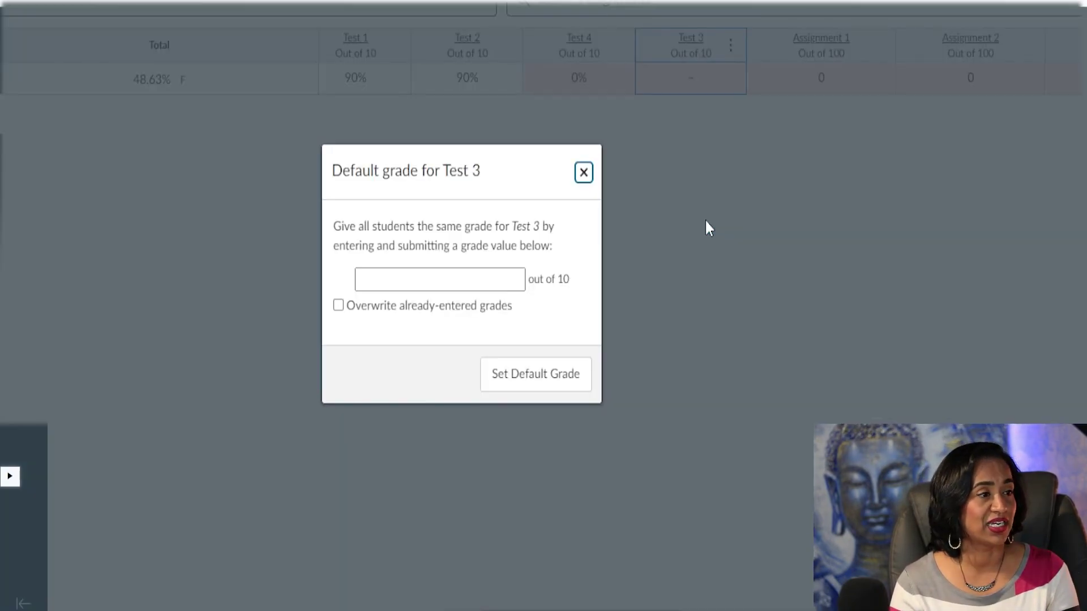
{"action": "left_click", "coordinate": [399, 286]}
{"action": "type", "text": "0"}
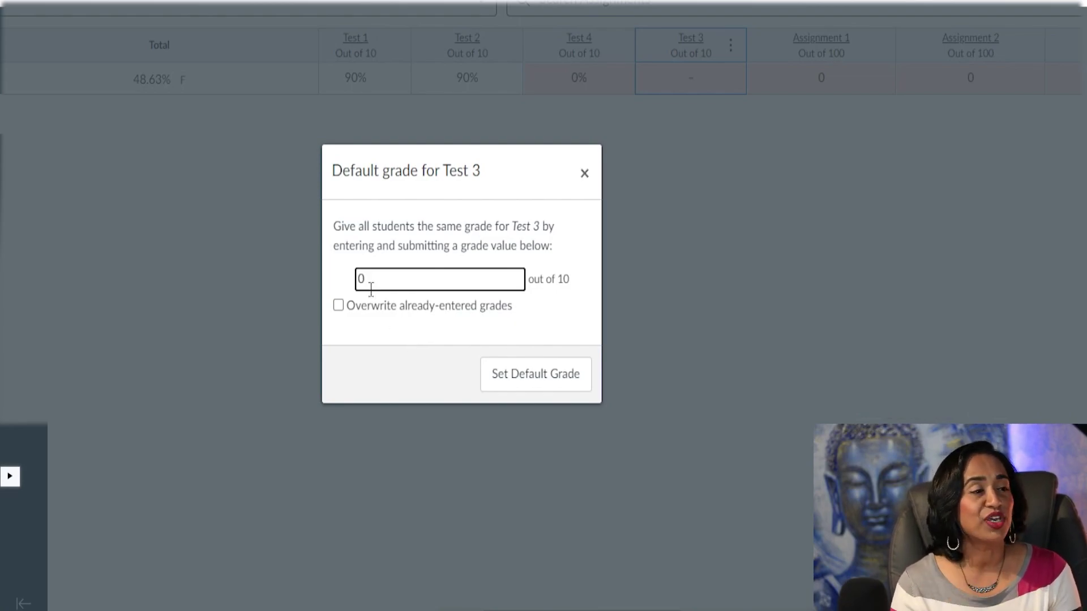
{"action": "left_click", "coordinate": [576, 391]}
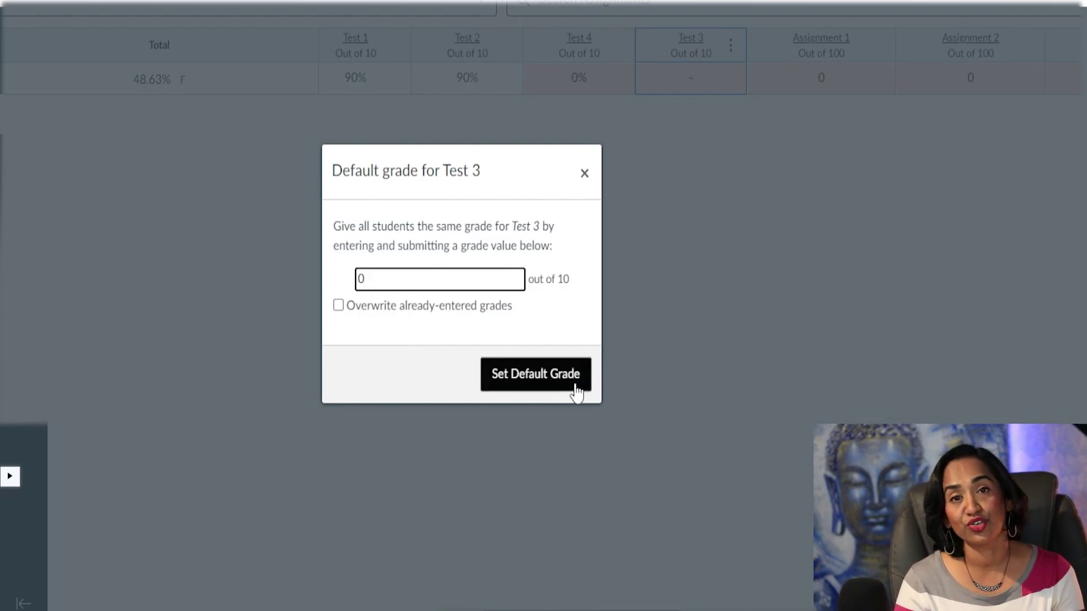
{"action": "left_click", "coordinate": [576, 391]}
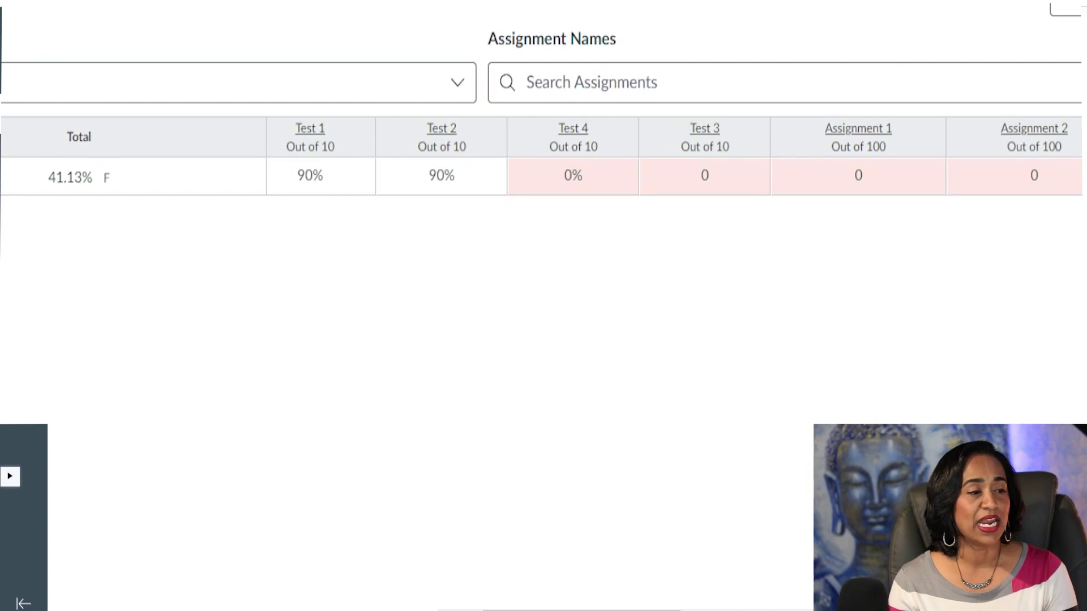
{"action": "scroll", "coordinate": [570, 610], "scroll_direction": "right", "scroll_amount": 10}
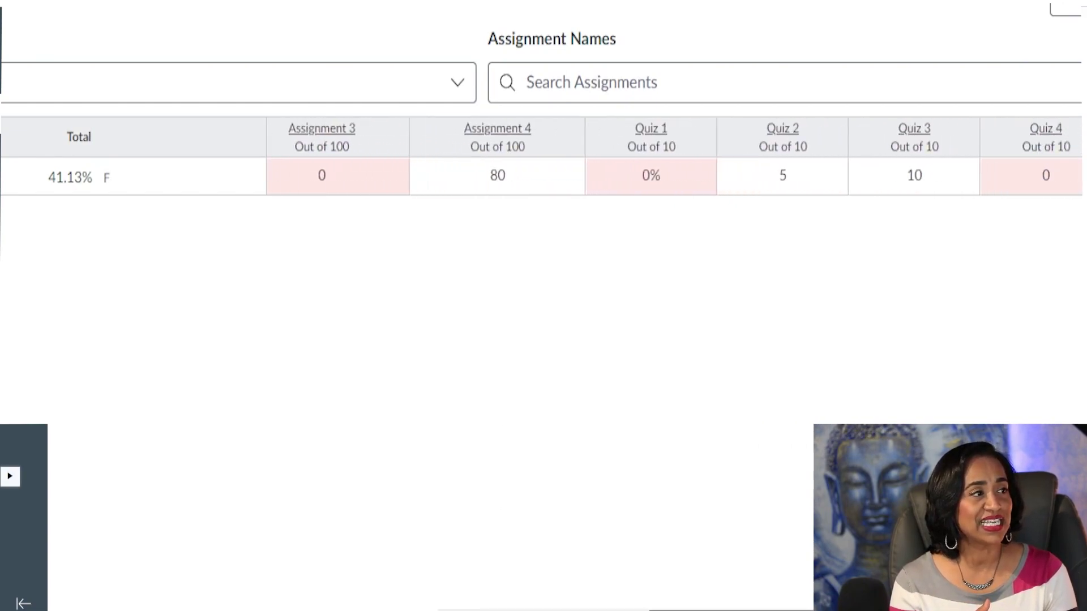
{"action": "scroll", "coordinate": [671, 156], "scroll_direction": "right", "scroll_amount": 10}
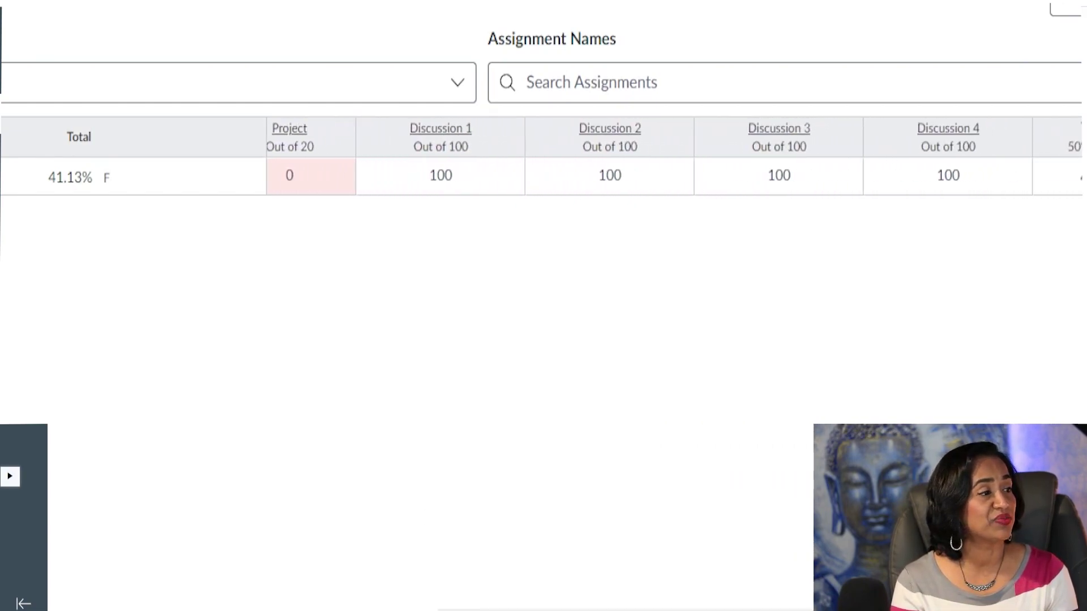
{"action": "scroll", "coordinate": [679, 599], "scroll_direction": "left", "scroll_amount": 15}
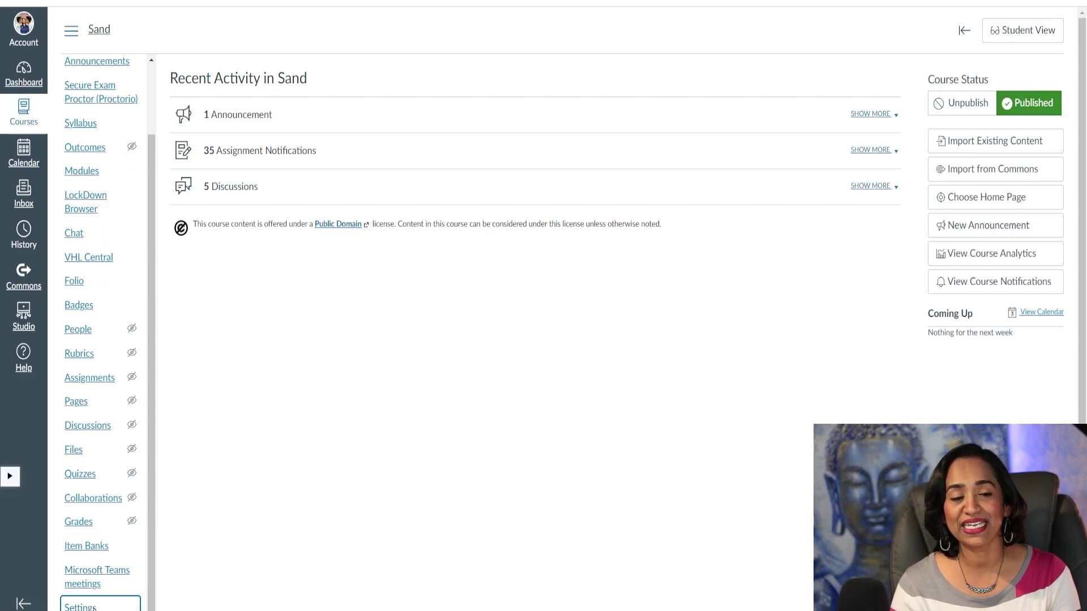
- Enable the course grading scheme in the course settings and open the scheme for viewing
{"action": "scroll", "coordinate": [566, 321], "scroll_direction": "down", "scroll_amount": 7}
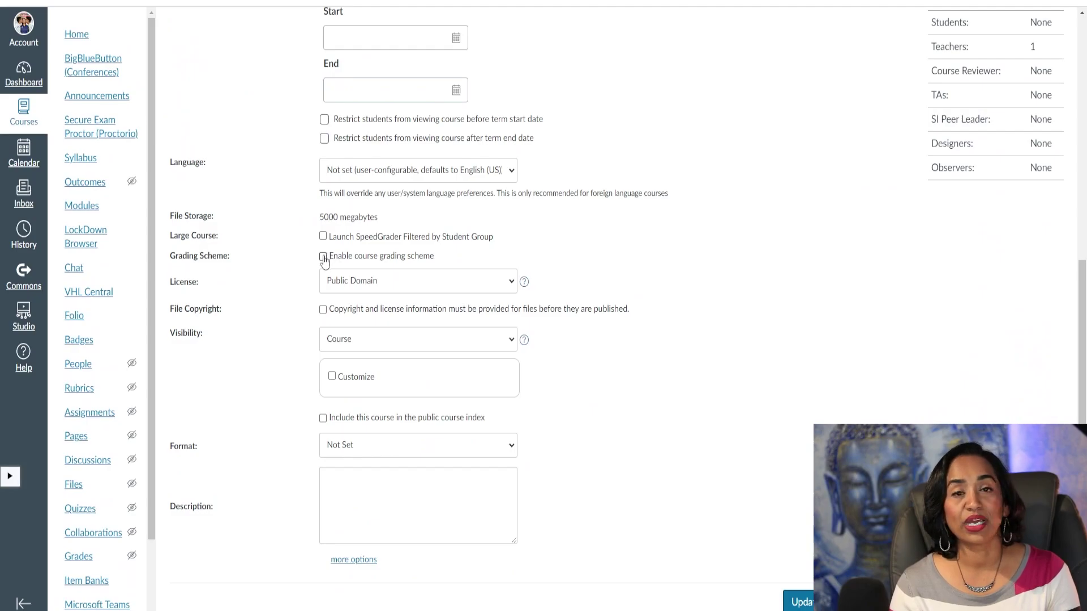
{"action": "left_click", "coordinate": [323, 258]}
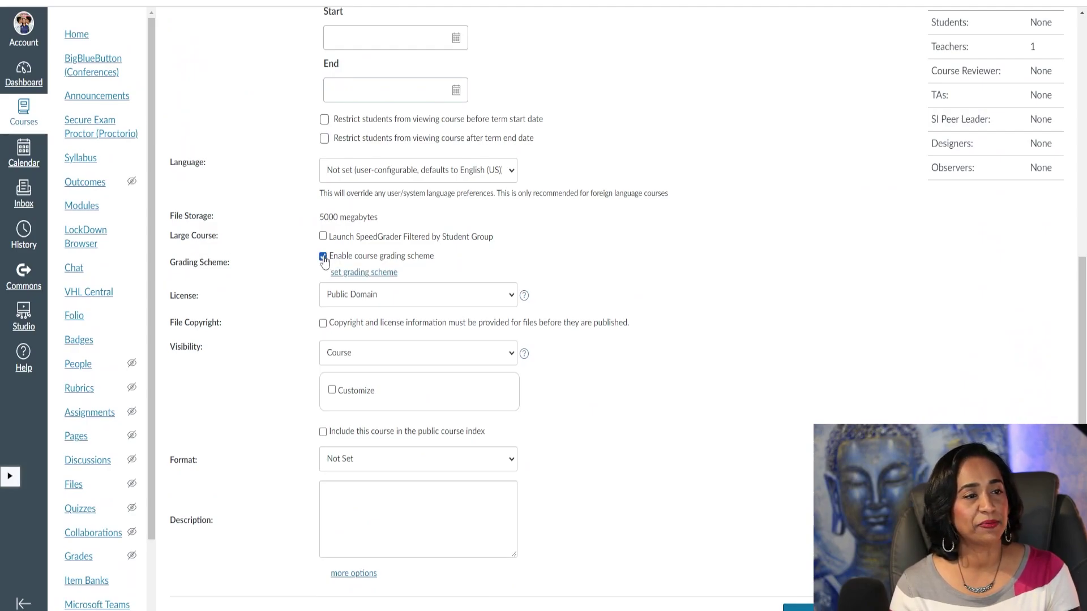
{"action": "left_click", "coordinate": [346, 271]}
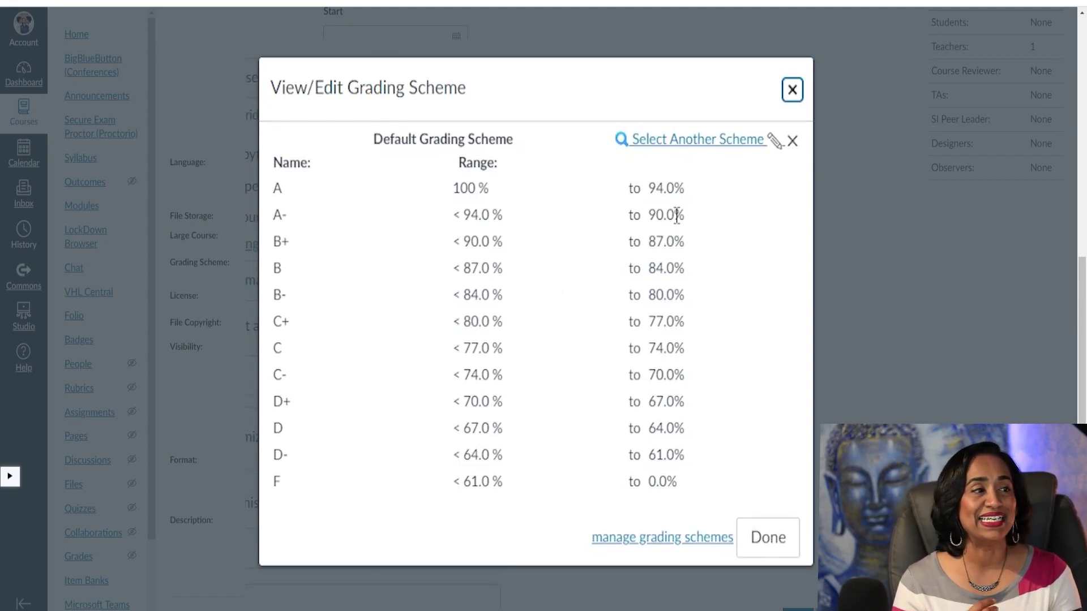
- Edit the default grading scheme to remove all plus and minus grades, keeping only A, B, C, D and F
{"action": "left_click", "coordinate": [771, 142]}
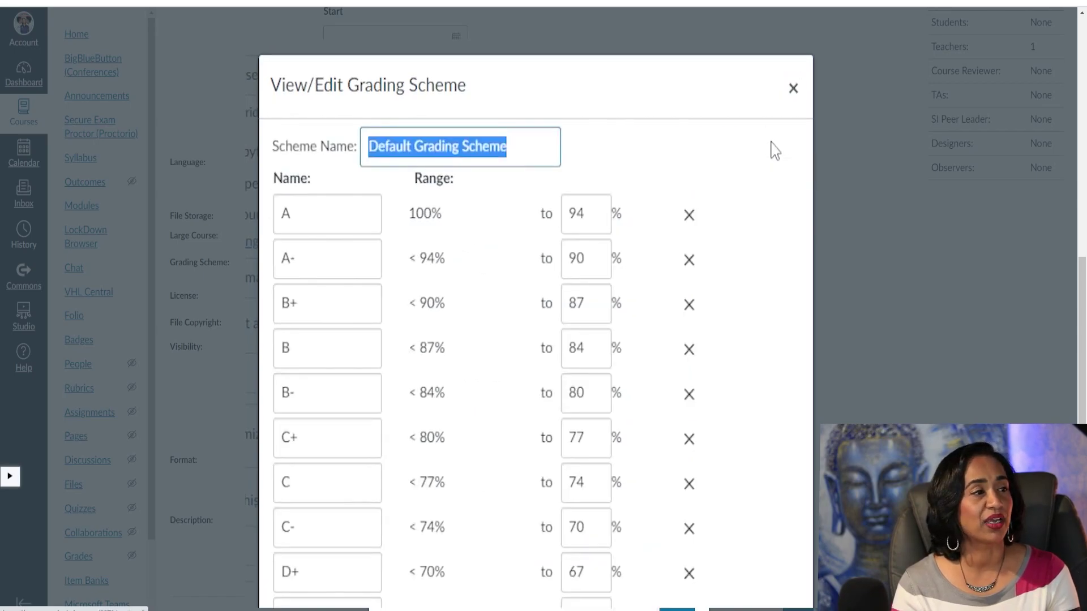
{"action": "left_click", "coordinate": [692, 268]}
{"action": "left_click", "coordinate": [692, 269]}
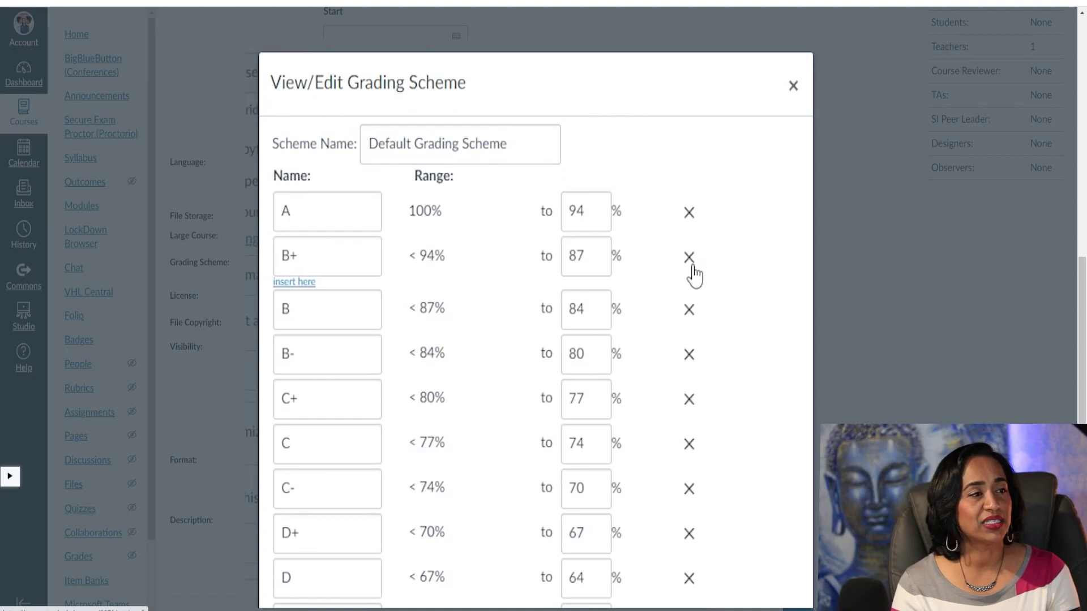
{"action": "left_click", "coordinate": [692, 271]}
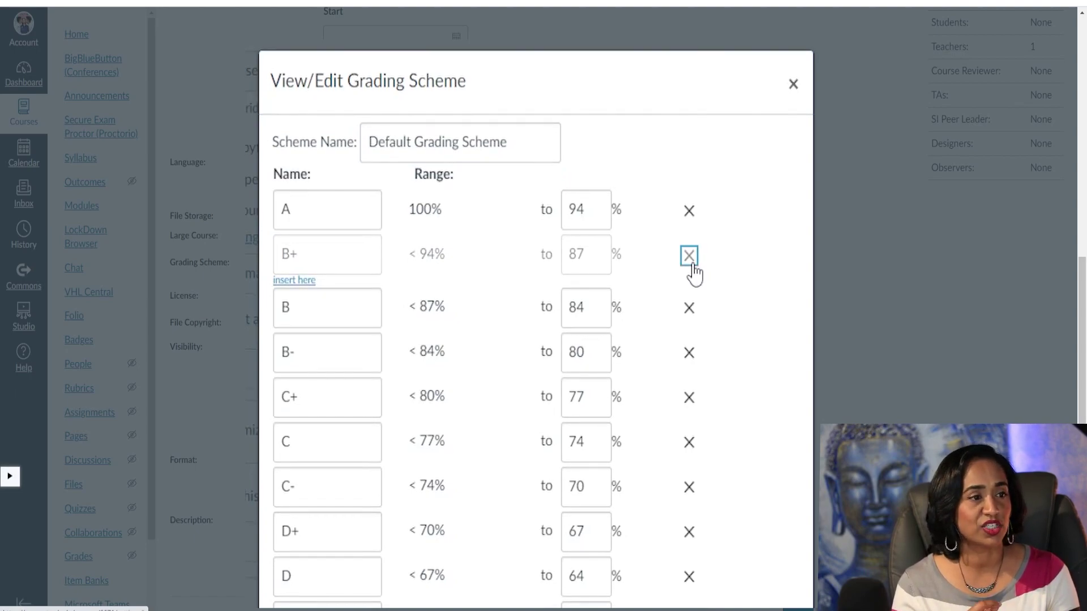
{"action": "left_click", "coordinate": [690, 302]}
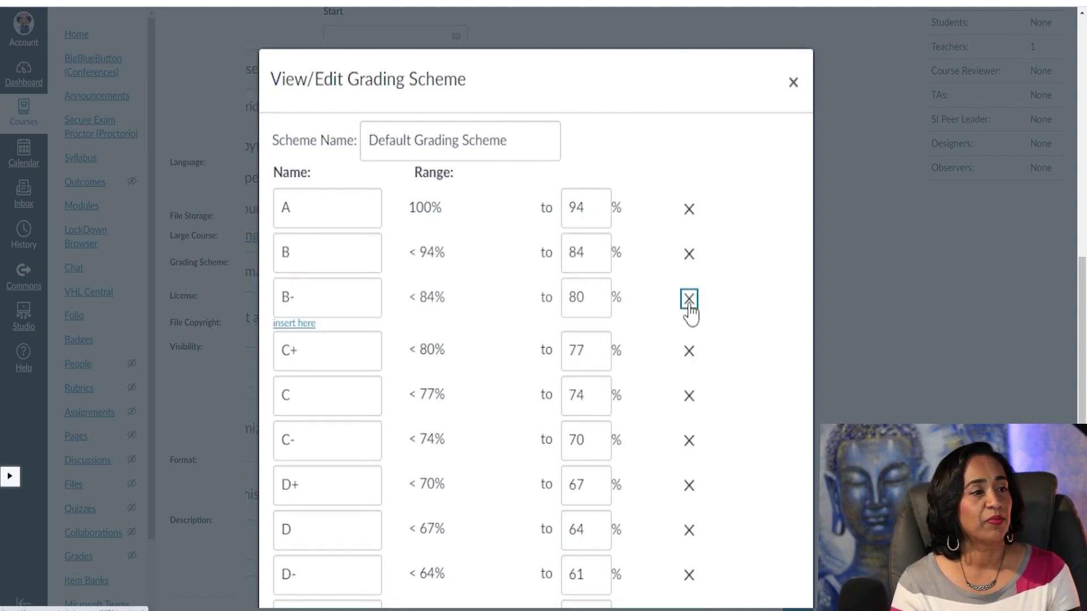
{"action": "left_click", "coordinate": [690, 304]}
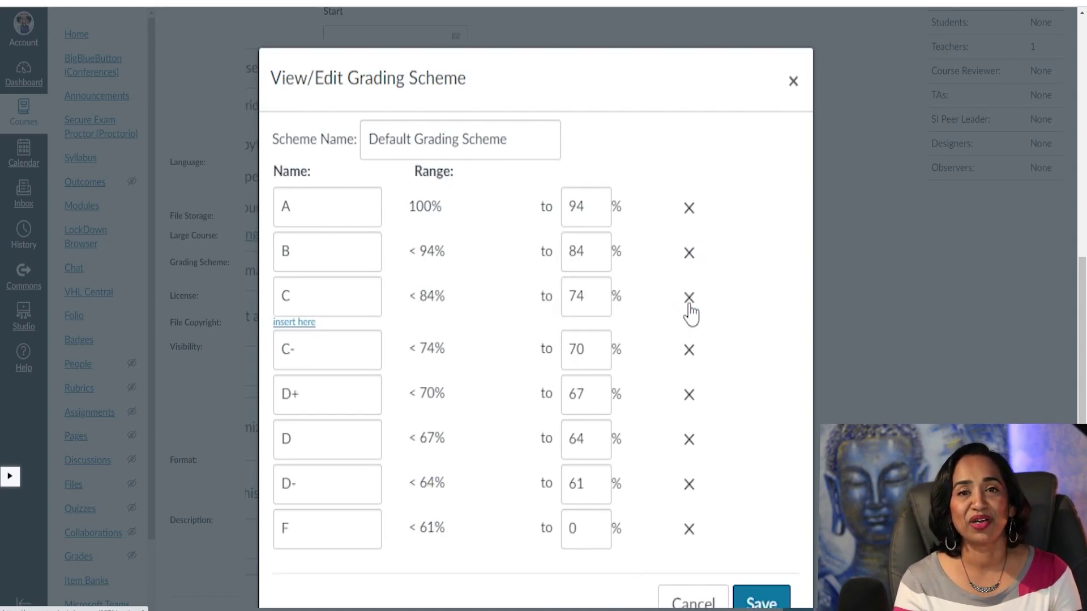
{"action": "left_click", "coordinate": [689, 351]}
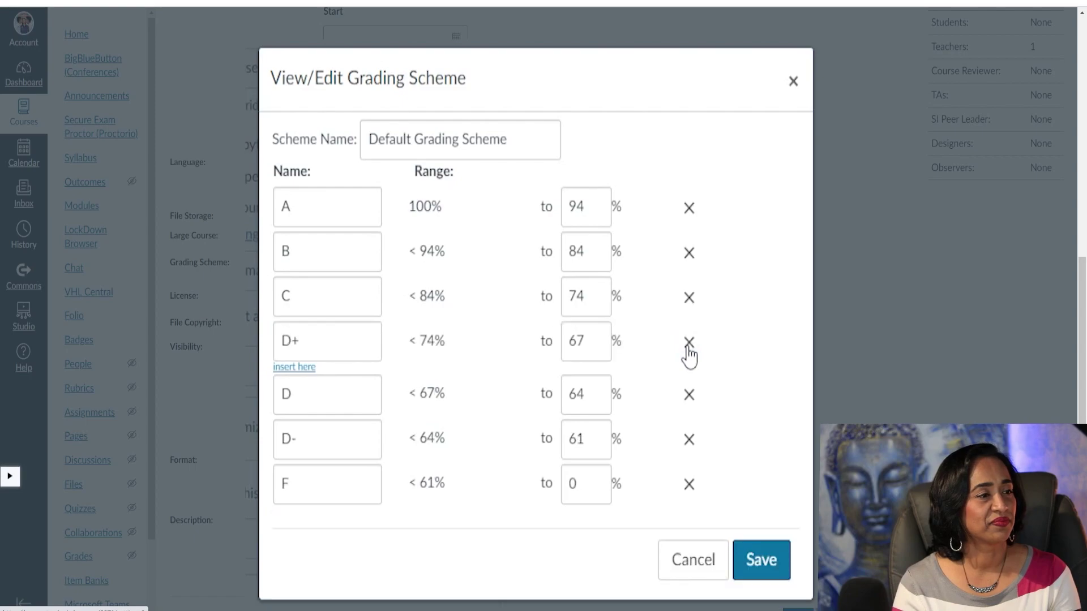
{"action": "left_click", "coordinate": [689, 351]}
{"action": "left_click", "coordinate": [692, 390]}
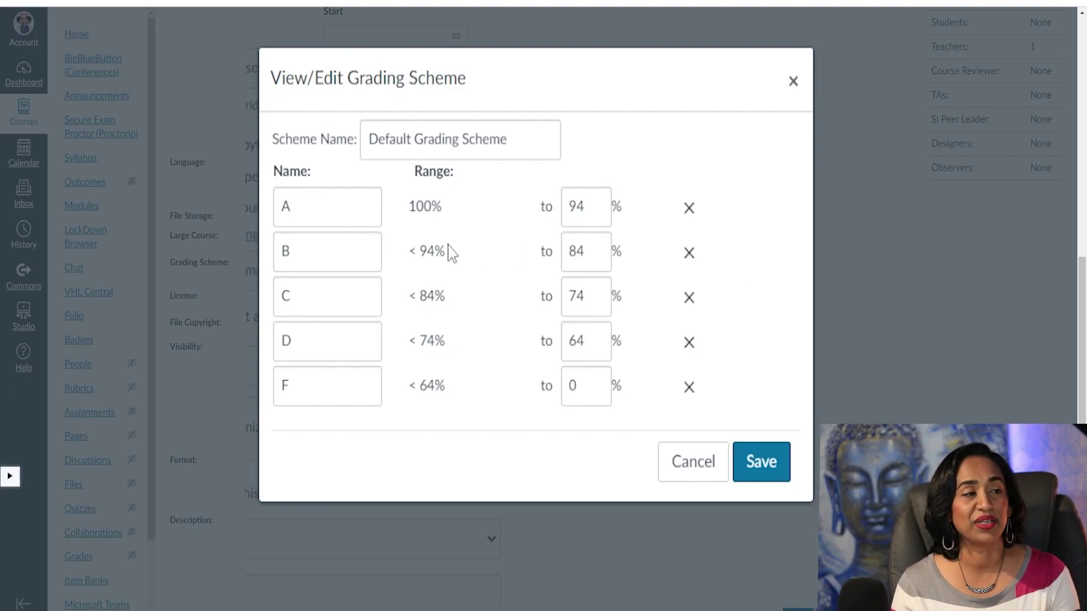
- Set the lower limits to 89.5% for A, 79.5% for B, 69.5% for C and 59.5% for D, and save the scheme
{"action": "double_click", "coordinate": [600, 209]}
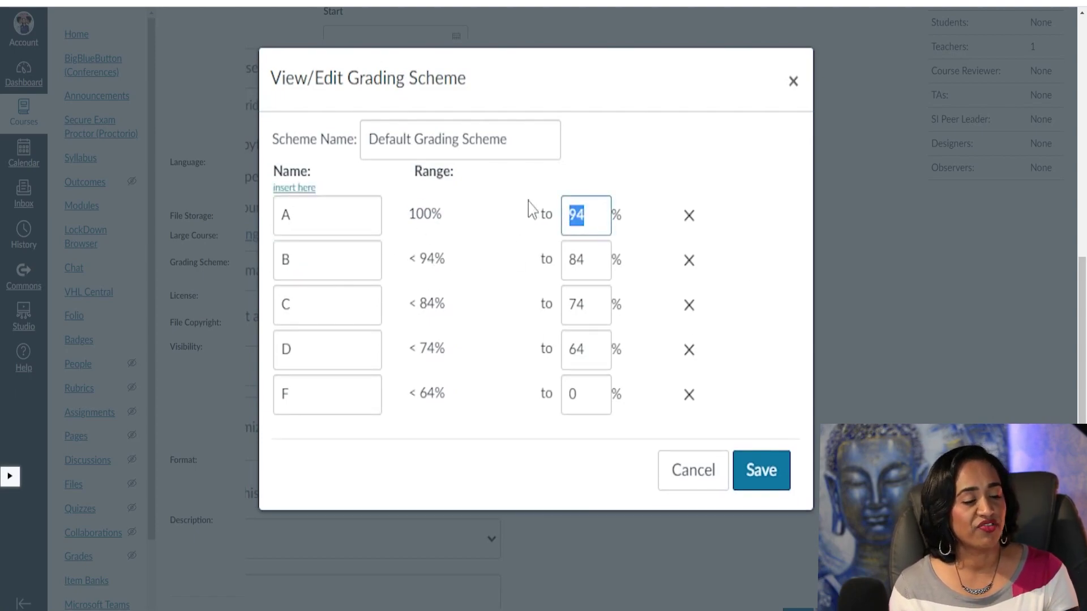
{"action": "type", "text": "89.5"}
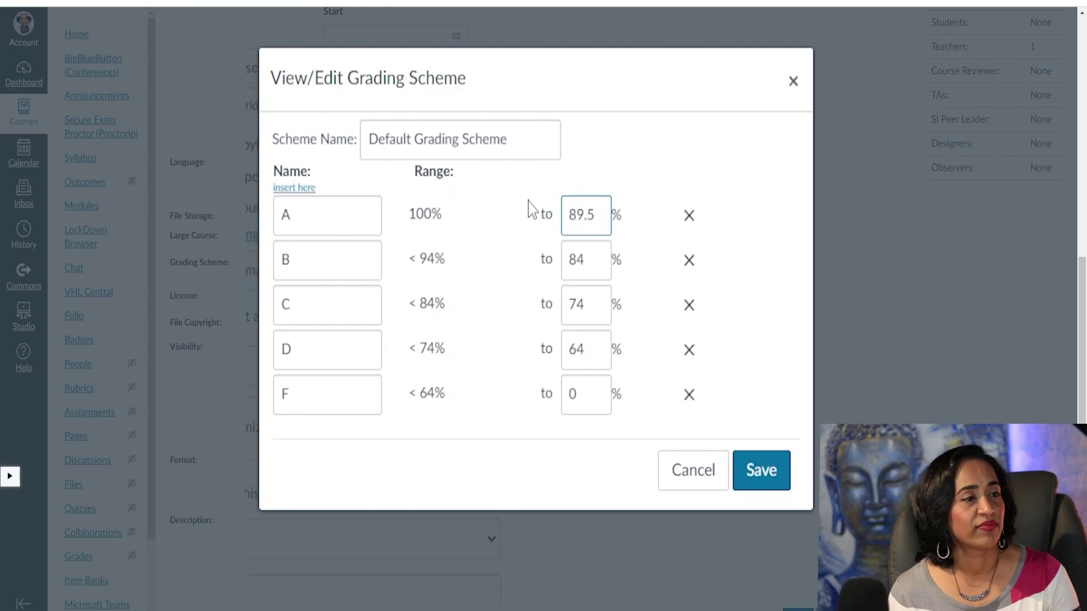
{"action": "double_click", "coordinate": [599, 253]}
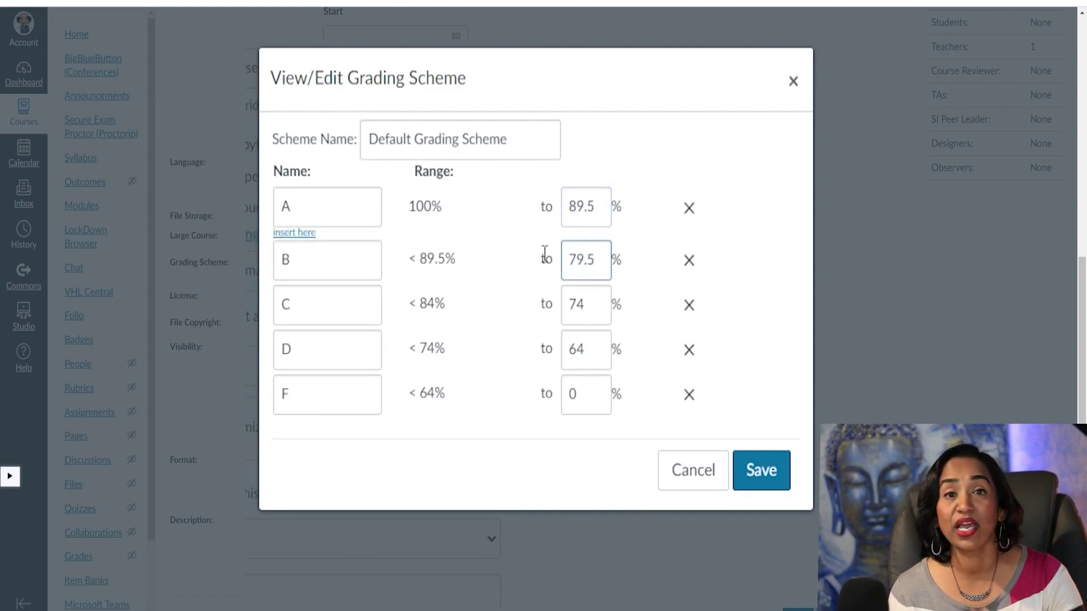
{"action": "double_click", "coordinate": [607, 296]}
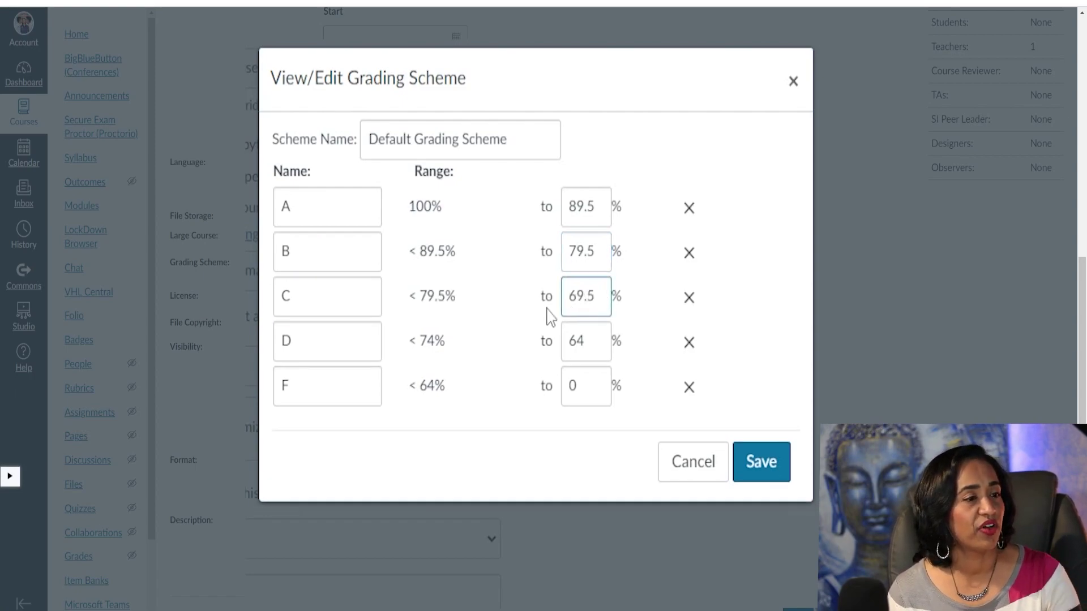
{"action": "double_click", "coordinate": [579, 341]}
{"action": "type", "text": "59.5"}
{"action": "left_click", "coordinate": [529, 439]}
{"action": "left_click", "coordinate": [777, 486]}
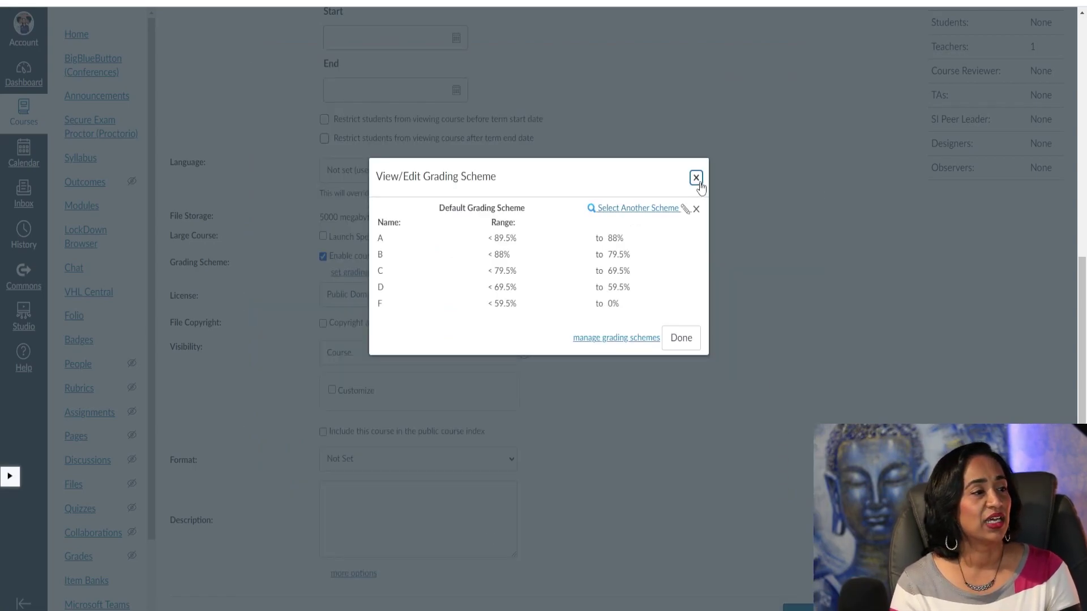
- Close the grading scheme dialog and update the course details
{"action": "left_click", "coordinate": [696, 178]}
{"action": "scroll", "coordinate": [700, 186], "scroll_direction": "down", "scroll_amount": 1}
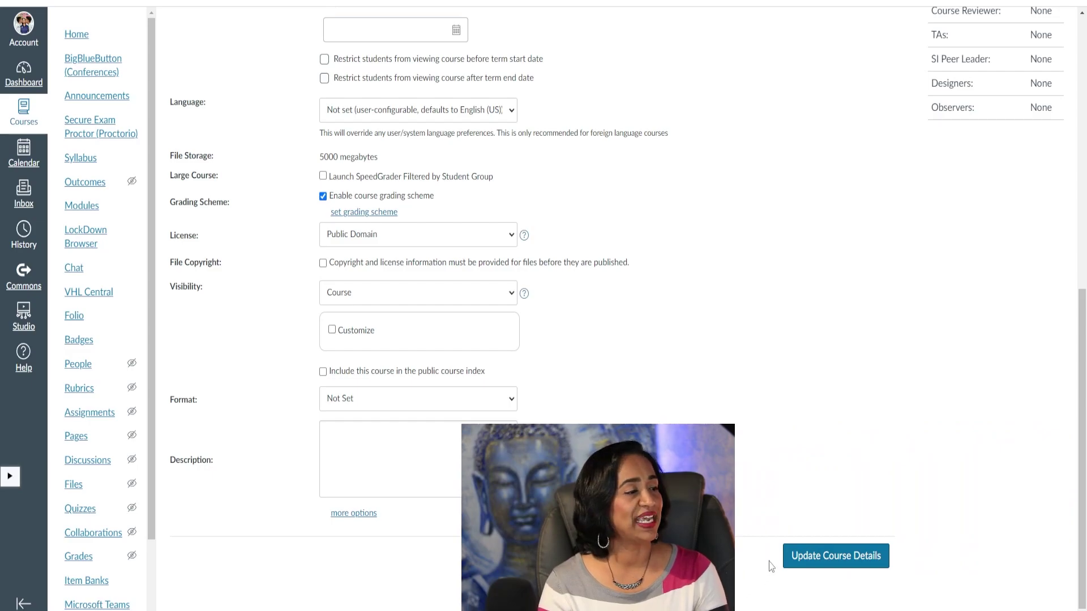
{"action": "left_click", "coordinate": [793, 558]}
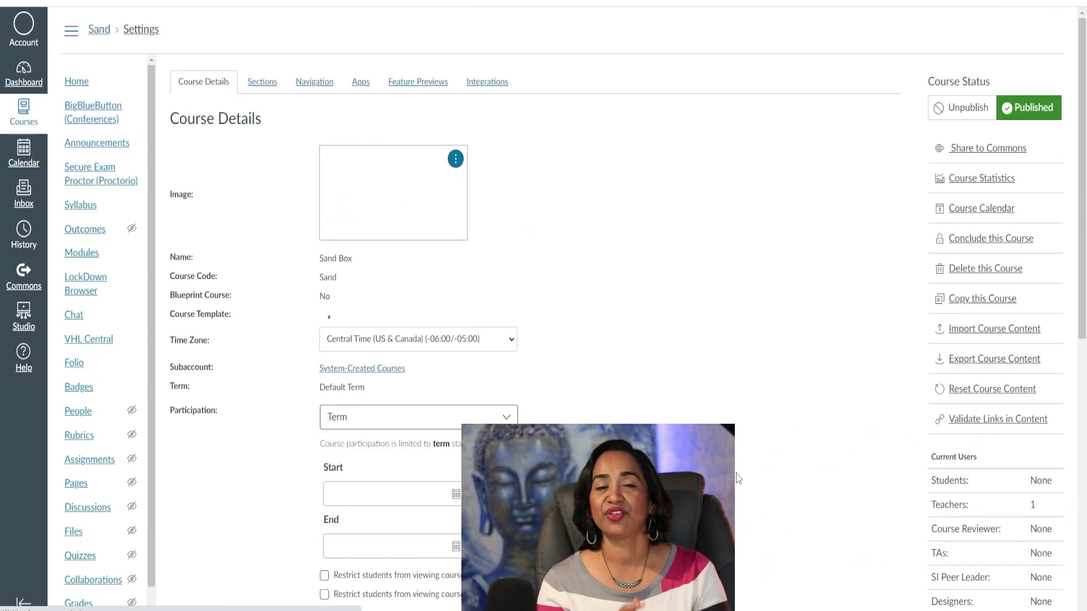